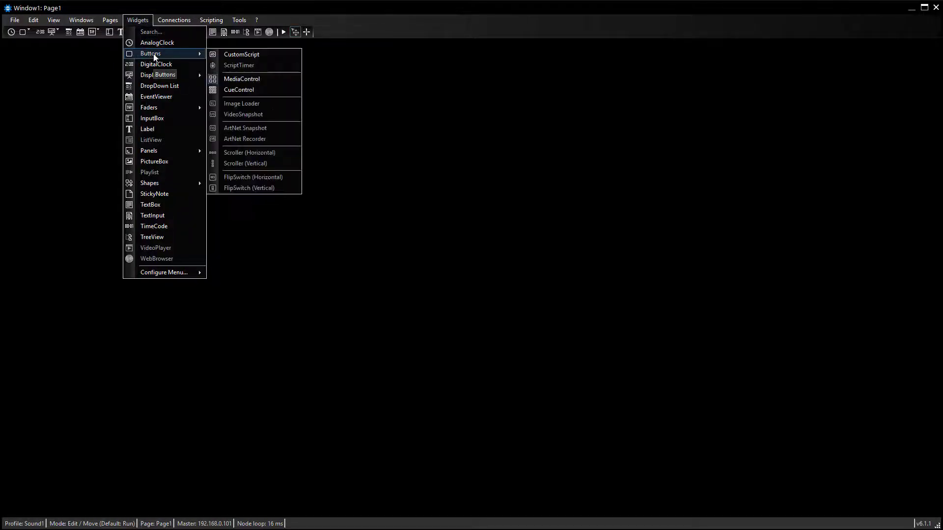
Place a MediaControl grid on Page1 and set its Devices field to 2.1.
left_click(279, 81)
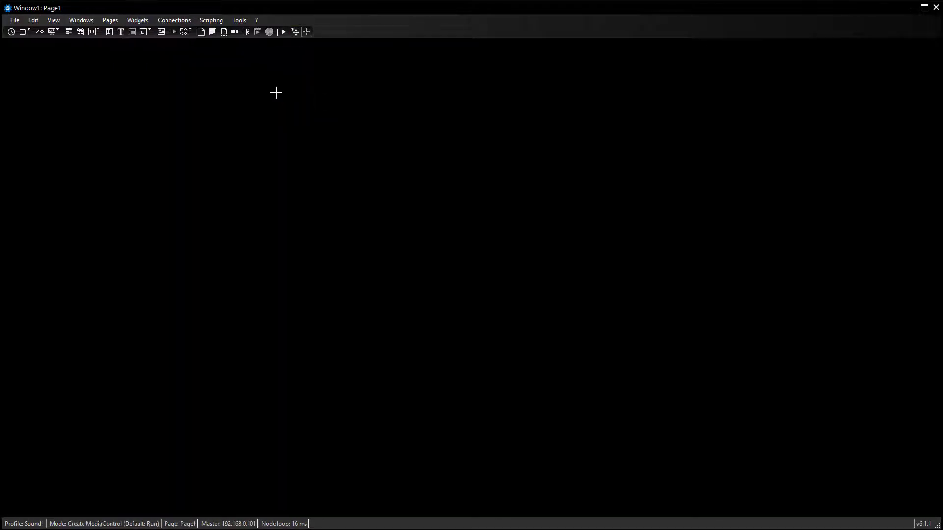
left_click(139, 143)
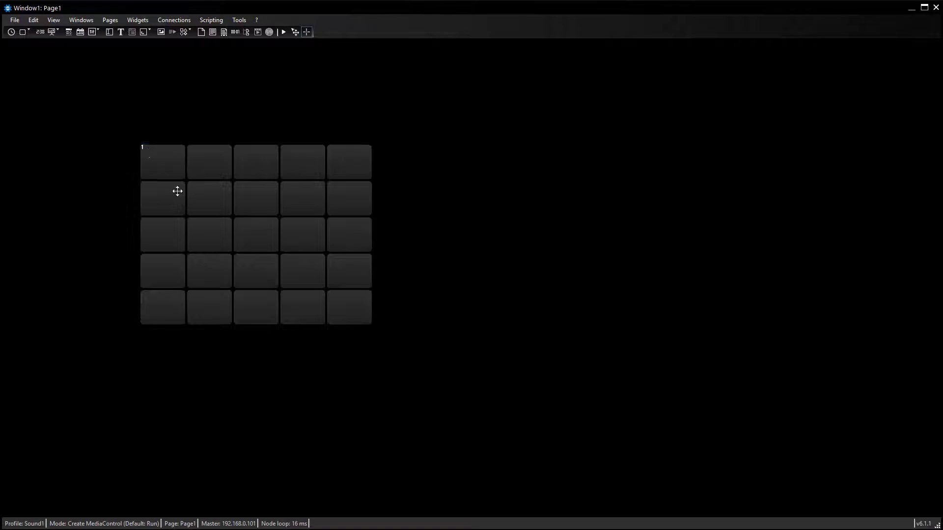
left_click_drag(179, 191, 129, 142)
double_click(216, 156)
left_click_drag(411, 149, 391, 102)
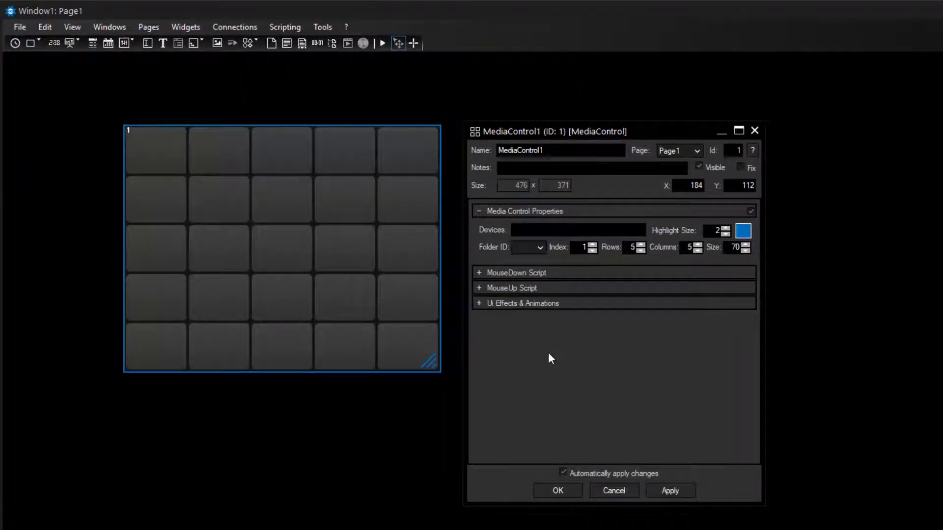
type("2.1")
left_click(671, 488)
Keep the grid at five rows with button size 70, then check the empty media folder list.
left_click(640, 250)
left_click(640, 250)
left_click(639, 250)
left_click(638, 249)
left_click(639, 246)
left_click(639, 247)
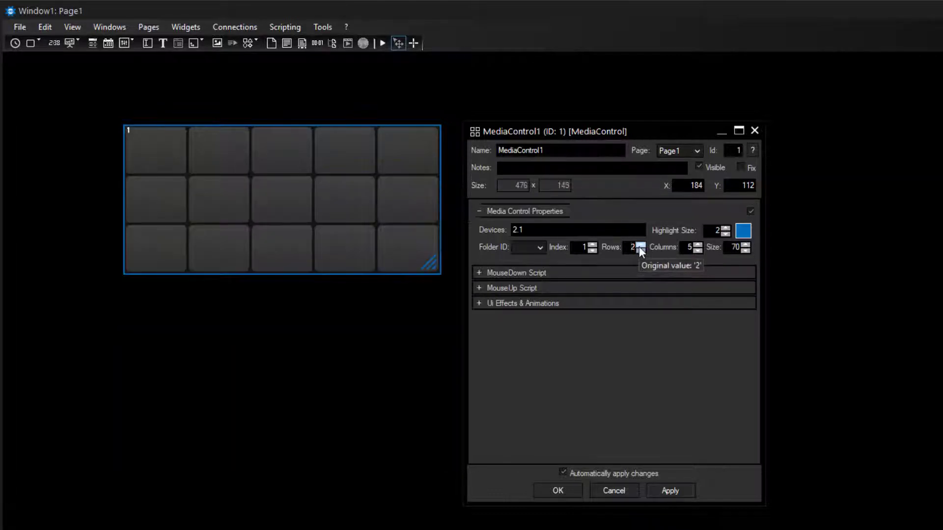
left_click(639, 247)
left_click(639, 246)
left_click(746, 251)
left_click(746, 250)
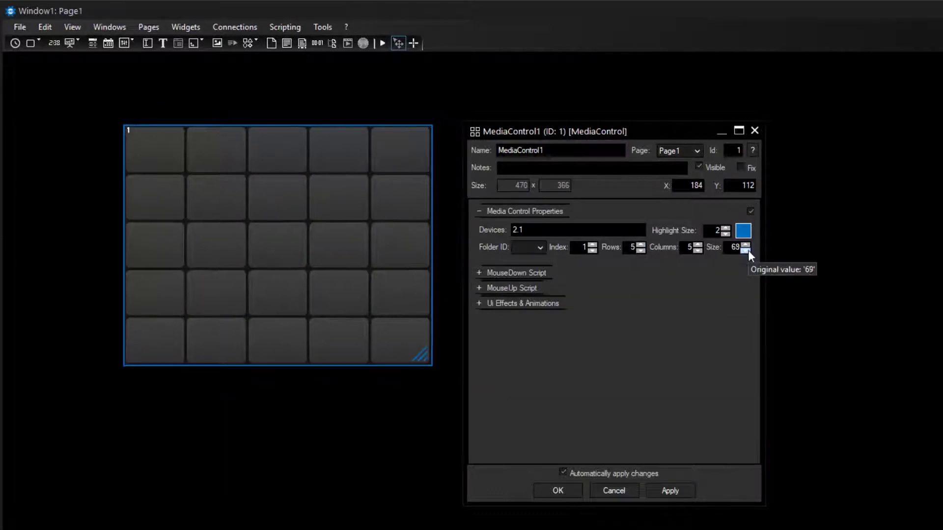
left_click(746, 251)
left_click(745, 251)
left_click(746, 250)
left_click(746, 246)
left_click(746, 246)
left_click(746, 245)
left_click(746, 245)
left_click(747, 246)
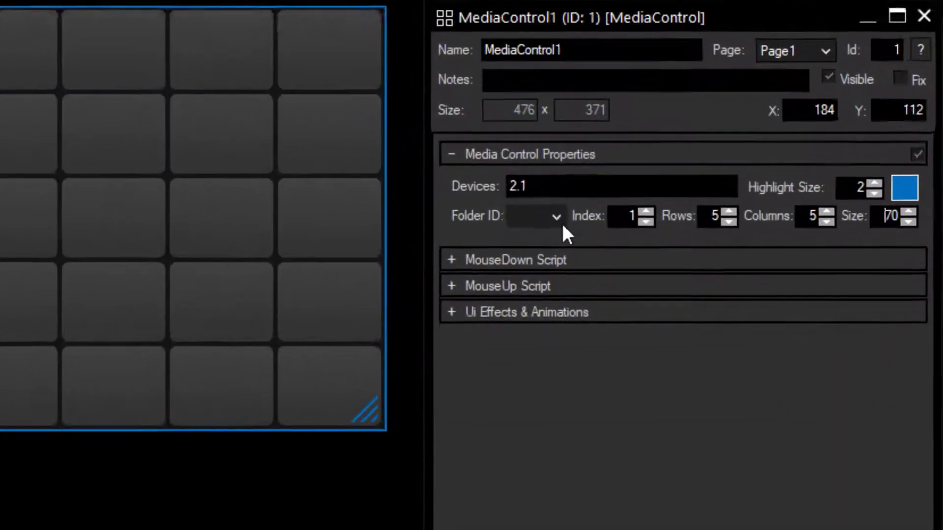
left_click(556, 216)
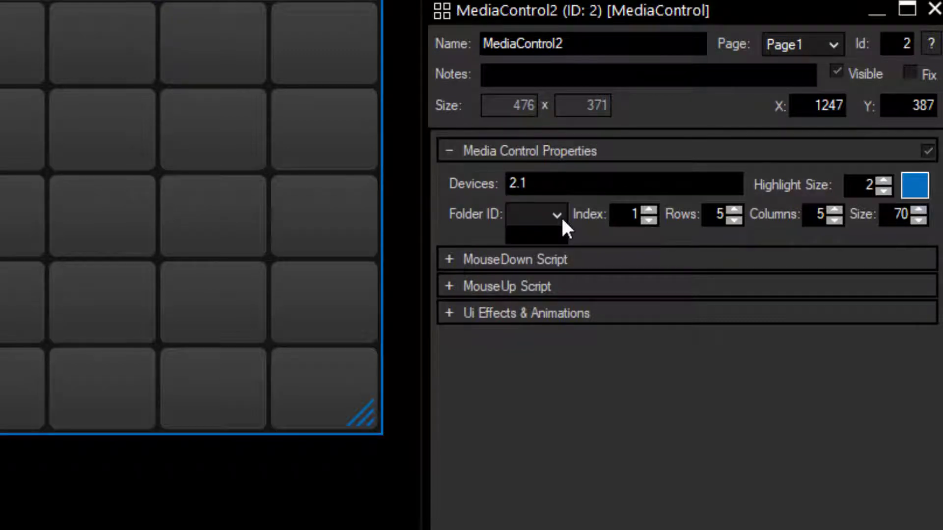
left_click(561, 216)
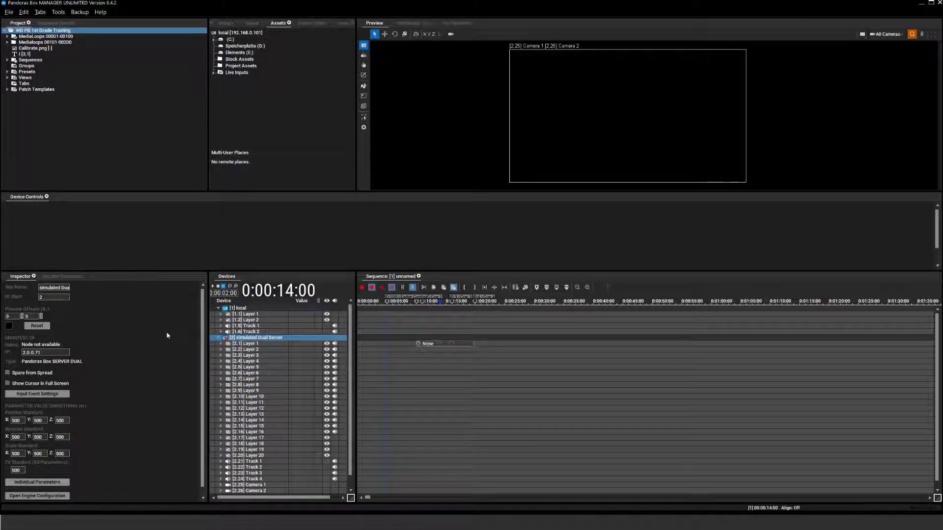
Inspect the MediaLoops folders, then enable Exchange Thumbnail under Local > Remote Control Protocol.
left_click(71, 37)
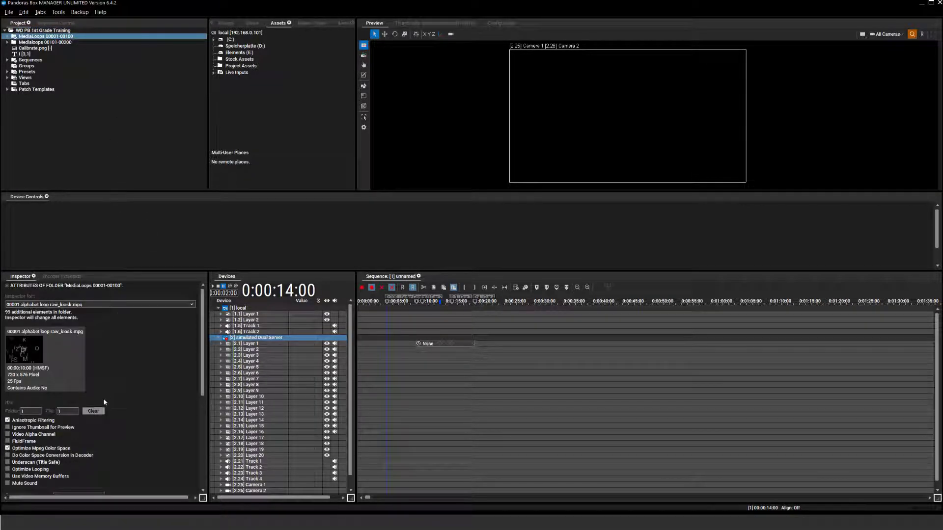
left_click(70, 43)
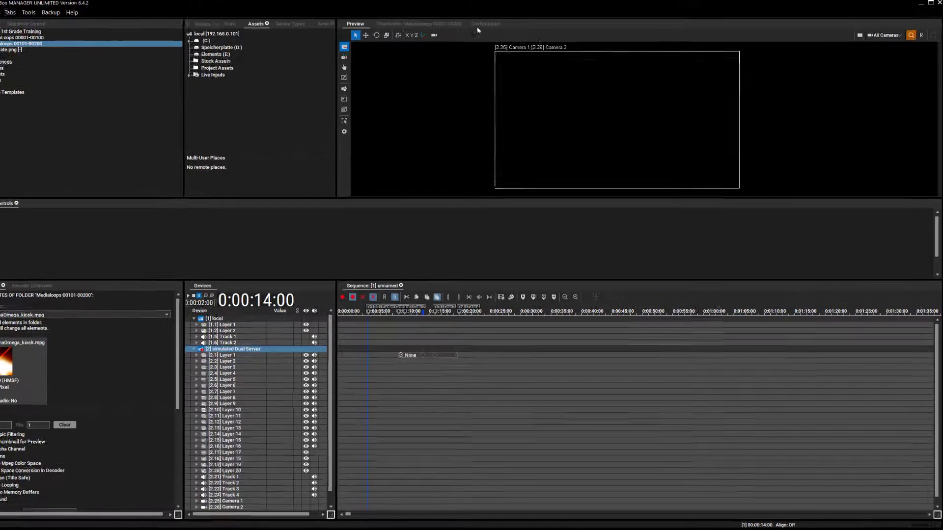
left_click(501, 23)
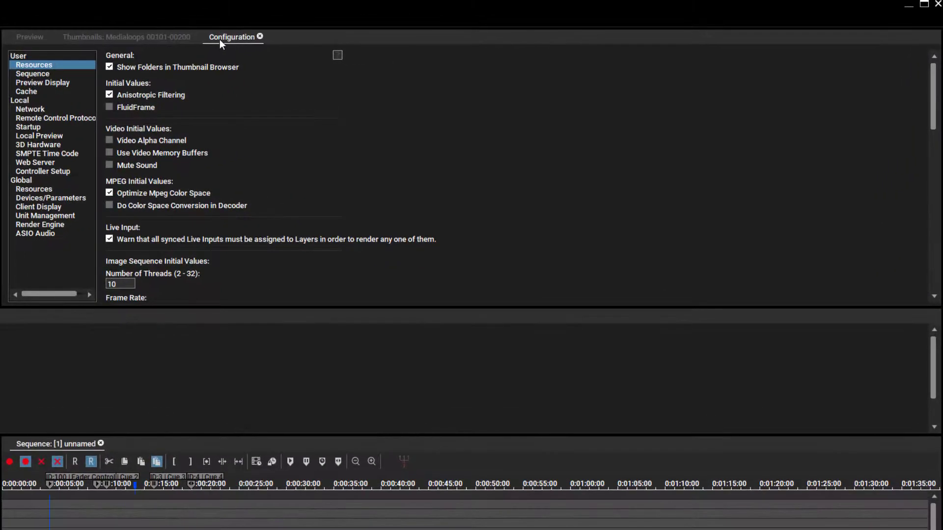
left_click(85, 117)
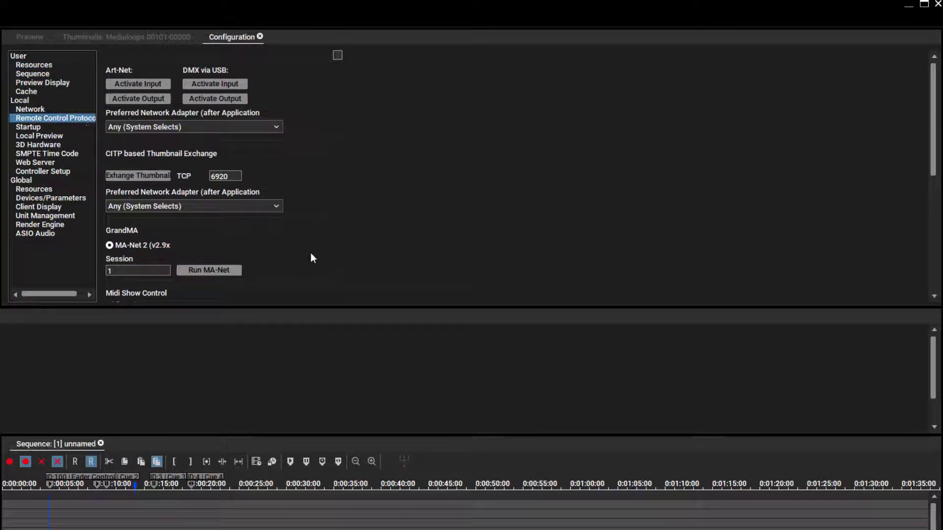
left_click(149, 177)
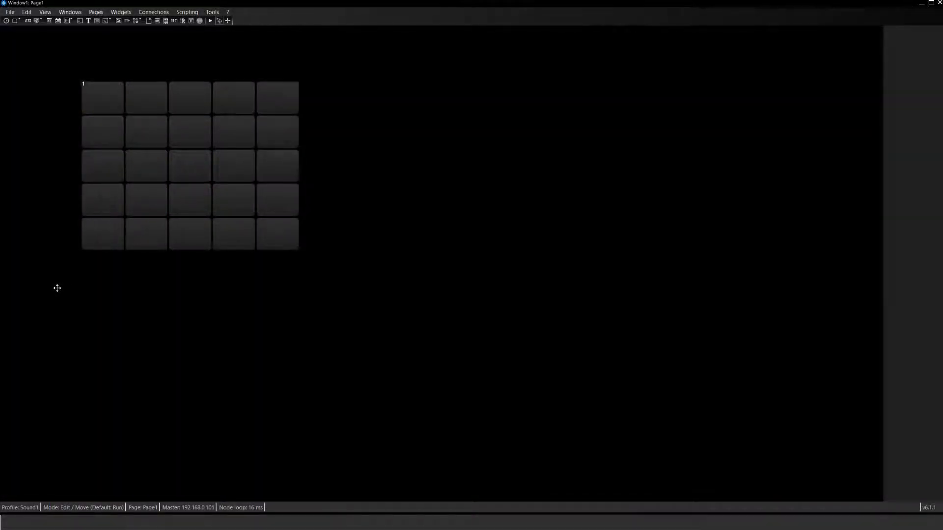
Download the media thumbnails from the server via PB Configuration.
left_click(159, 14)
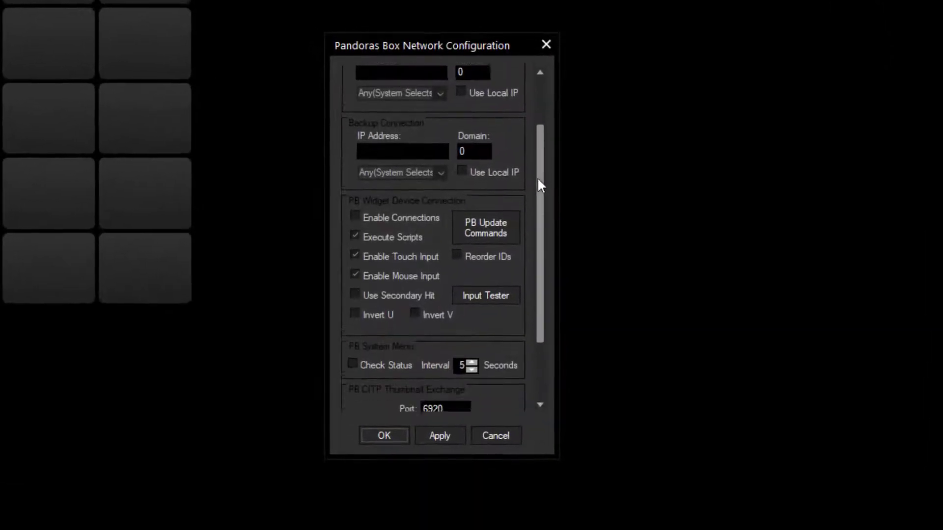
left_click_drag(537, 184, 533, 235)
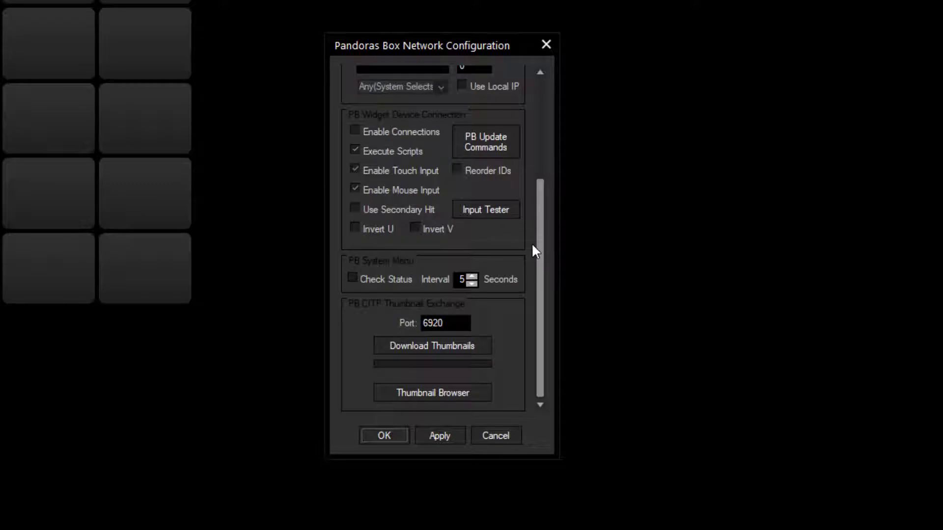
left_click(484, 346)
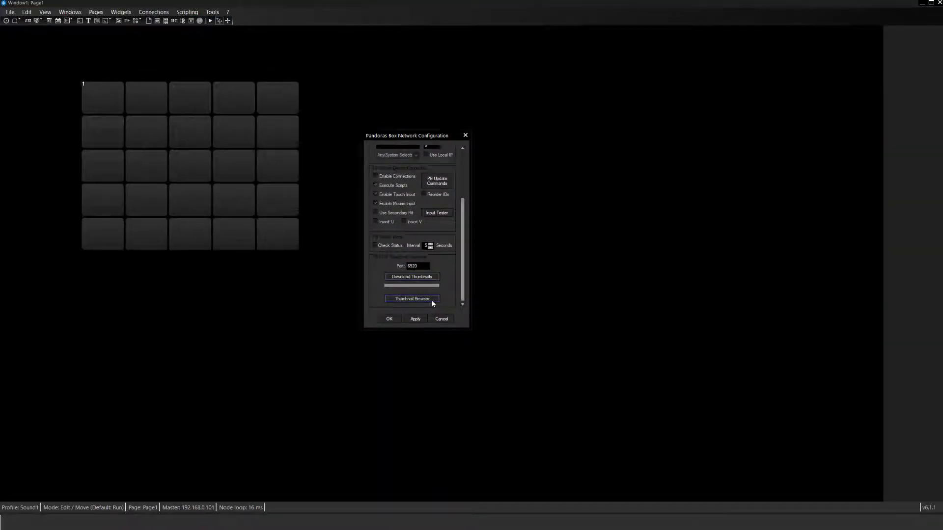
Check folders 001 and 002 in the Thumbnail Browser, then close it.
left_click(431, 301)
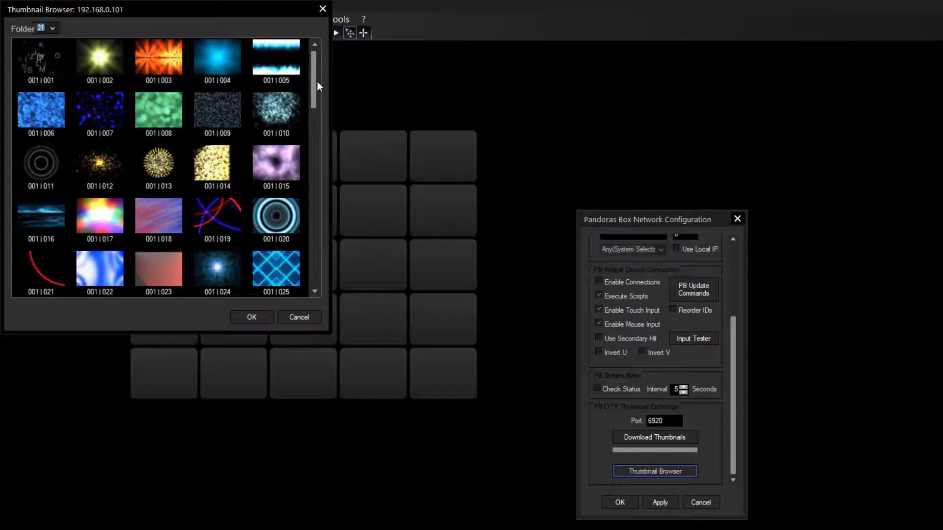
mouse_move(317, 82)
left_mouse_down()
mouse_move(305, 271)
mouse_move(311, 71)
left_mouse_up()
left_click(45, 47)
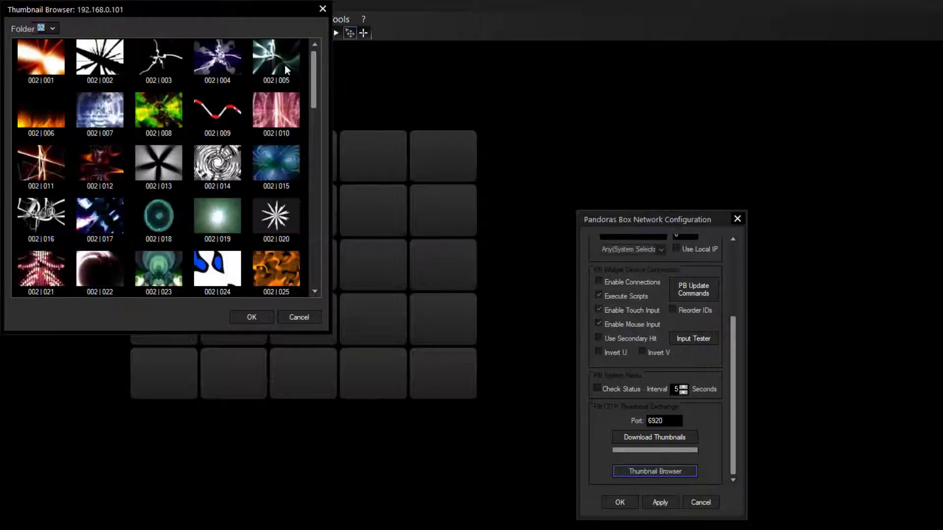
left_click_drag(312, 83, 302, 251)
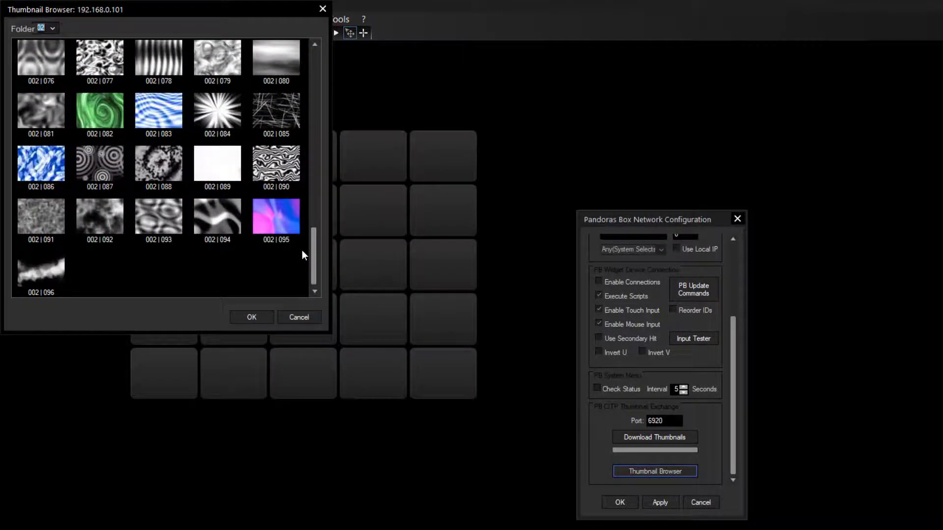
left_click(255, 320)
Close the network configuration, set the grid's Folder ID to 002, and switch to Run mode.
left_click(618, 501)
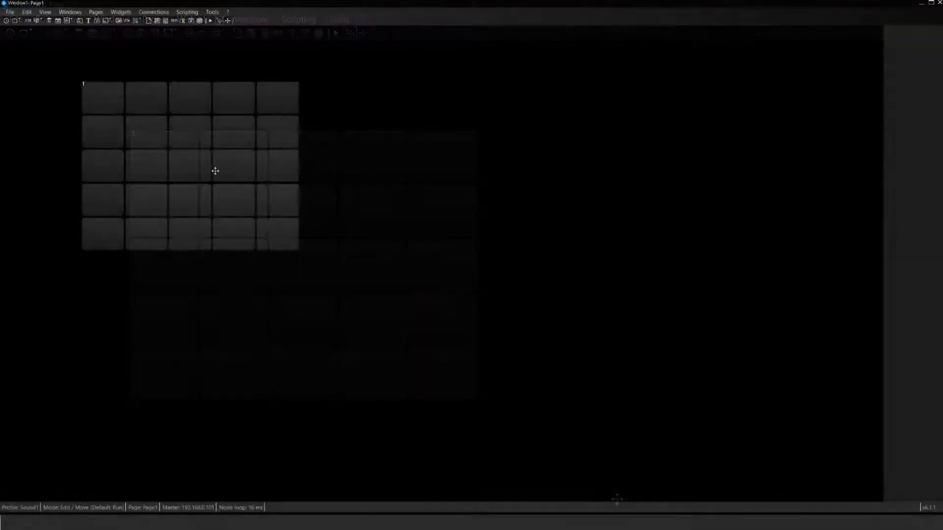
double_click(215, 171)
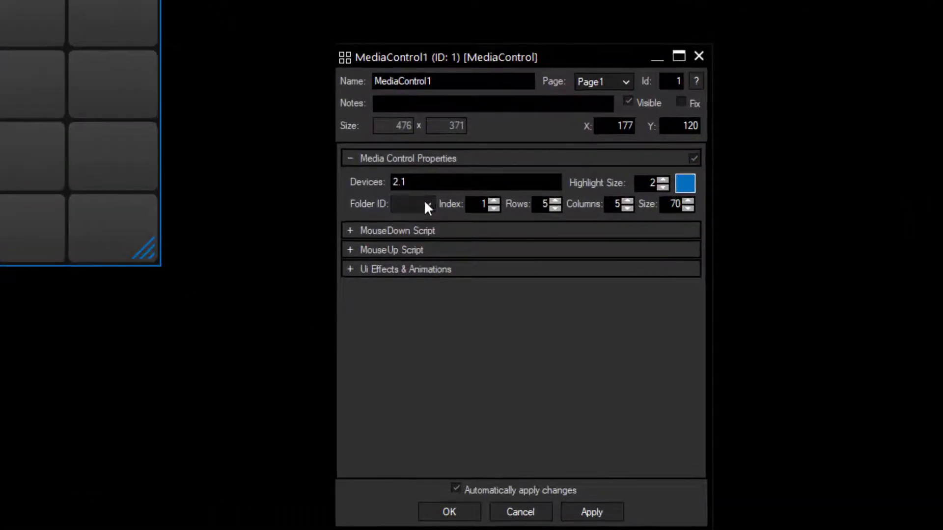
left_click(426, 205)
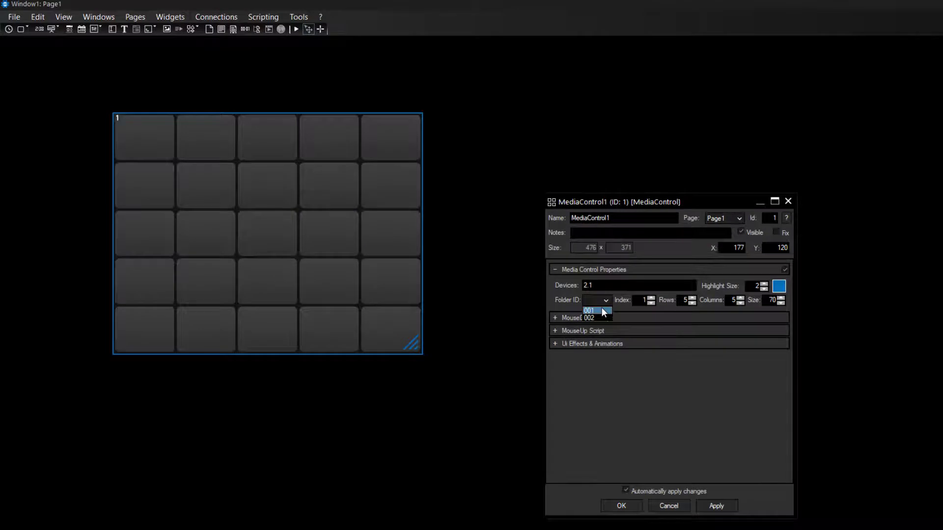
left_click(594, 310)
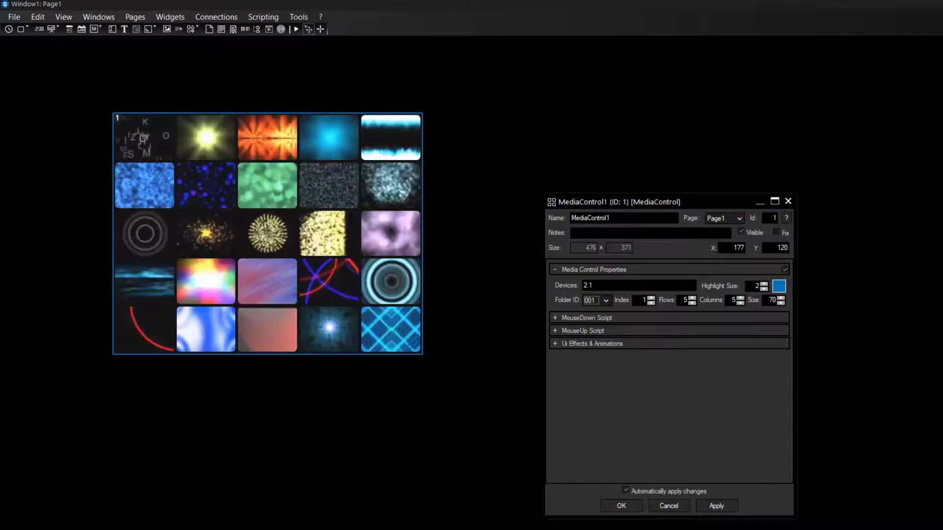
left_click(606, 300)
left_click(592, 317)
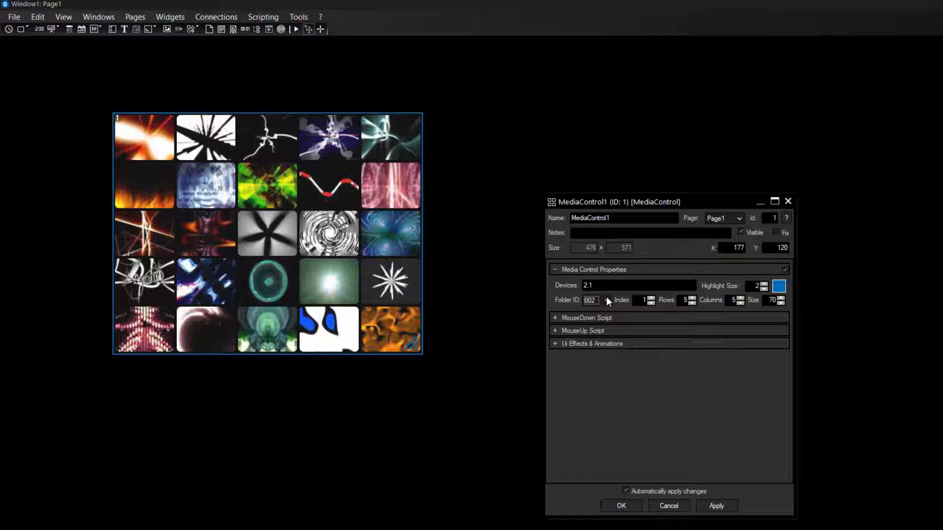
left_click(617, 506)
left_click(297, 29)
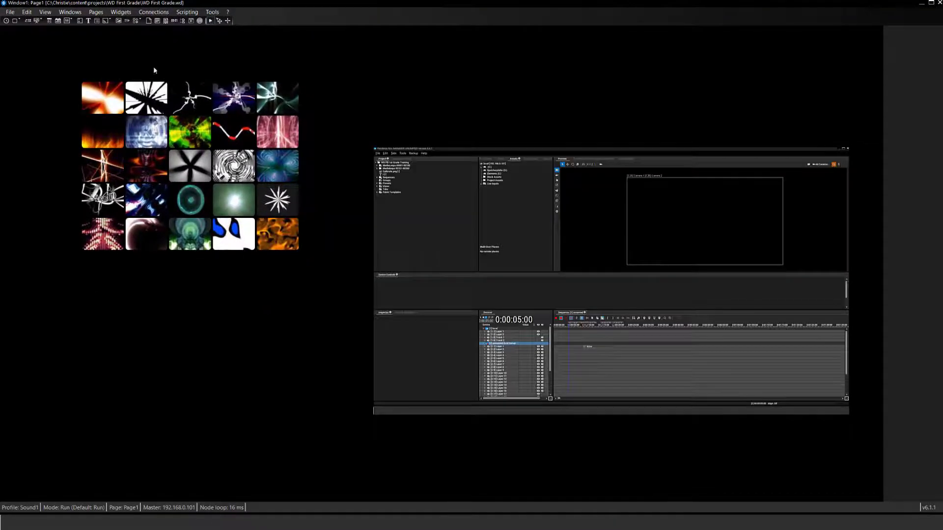
Play the fire, blue tunnel, green-yellow, red-white wave and black-and-white swirl clips.
left_click(102, 96)
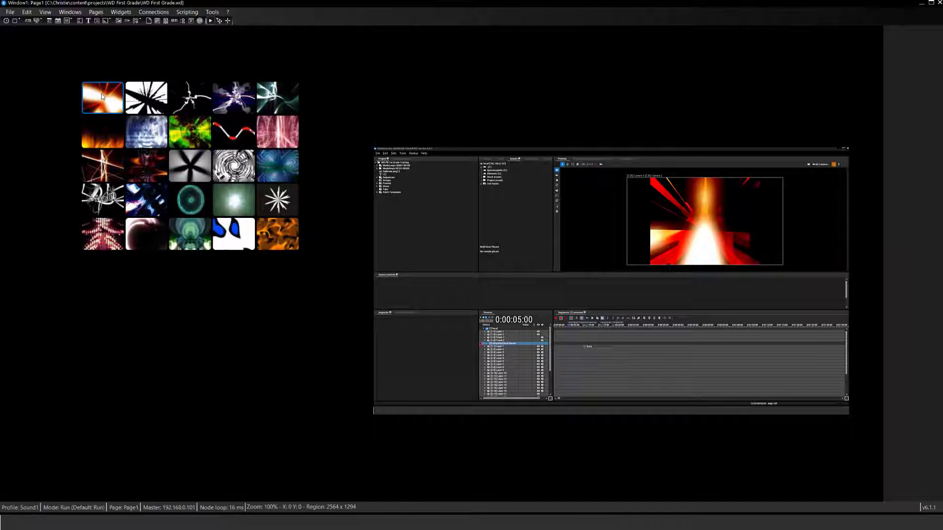
left_click(139, 133)
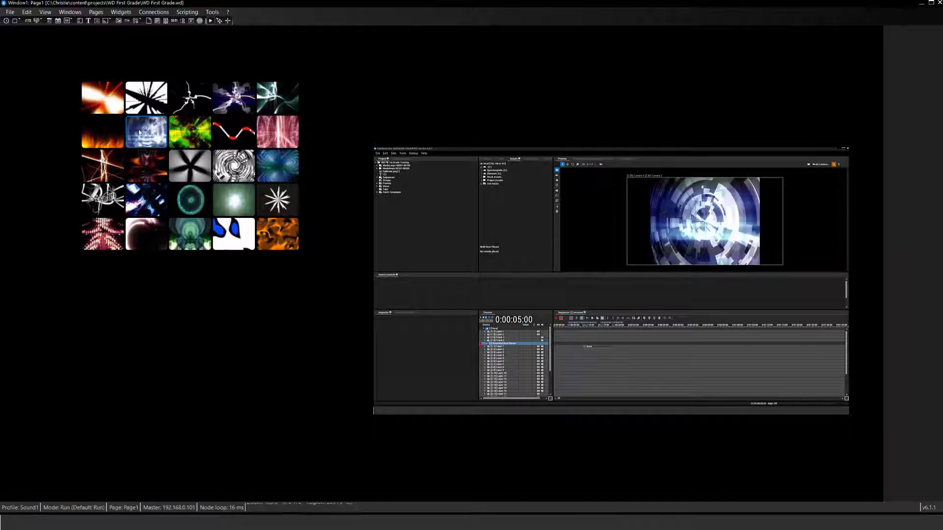
left_click(192, 134)
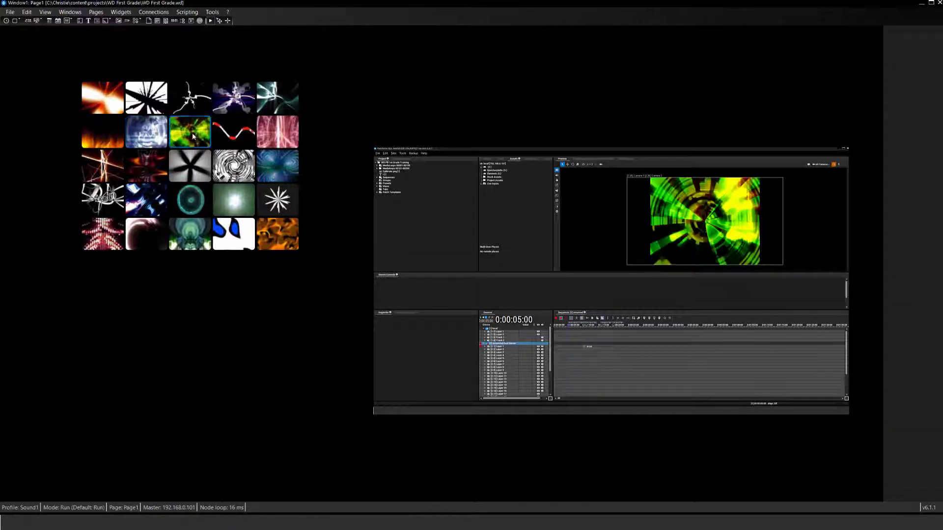
left_click(229, 138)
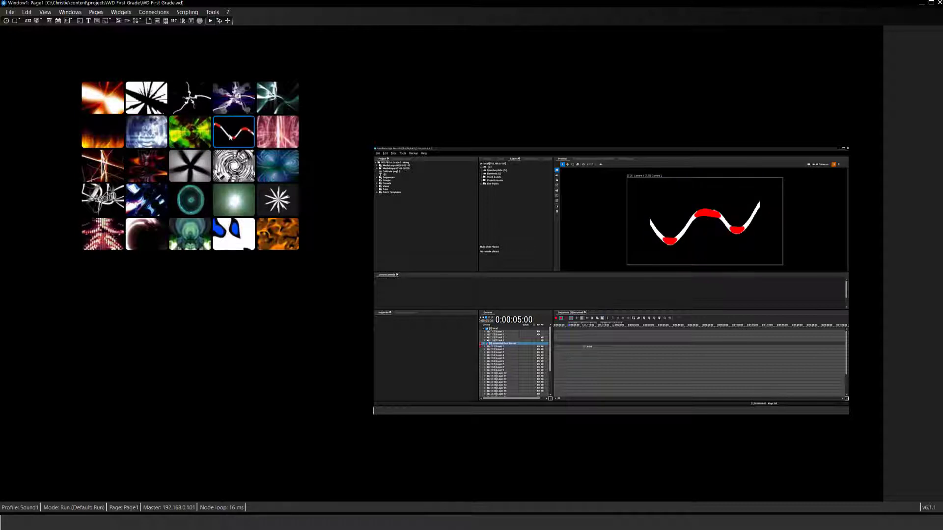
left_click(235, 165)
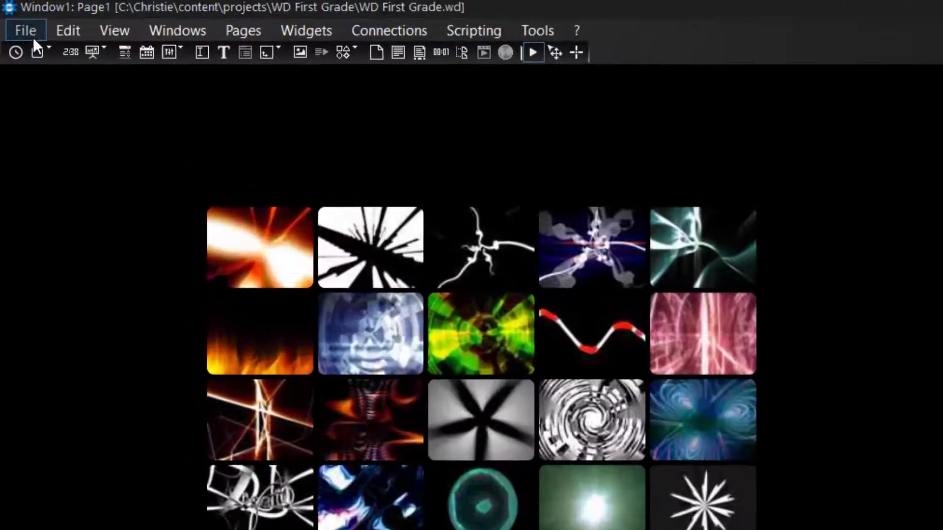
Save the project, then abandon a save-as attempt named 'Wd Designer'.
left_click(12, 13)
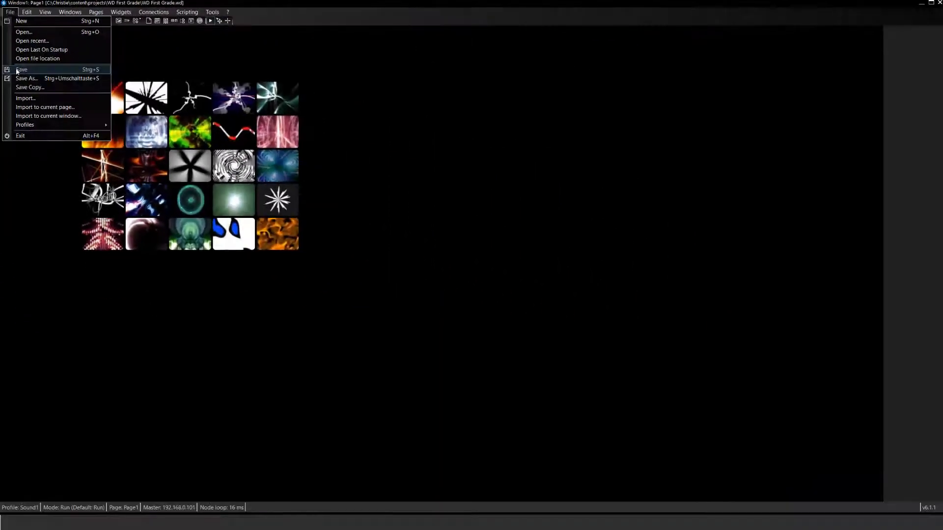
left_click(16, 71)
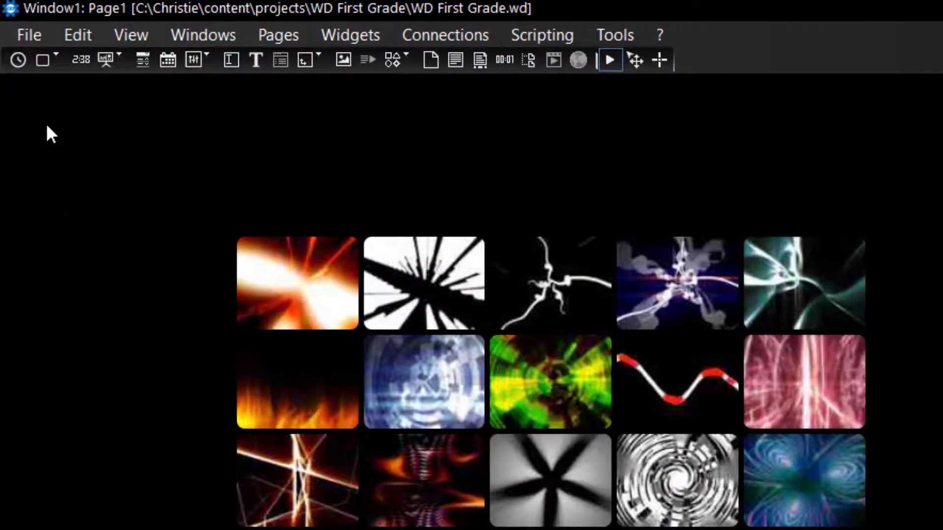
left_click(31, 33)
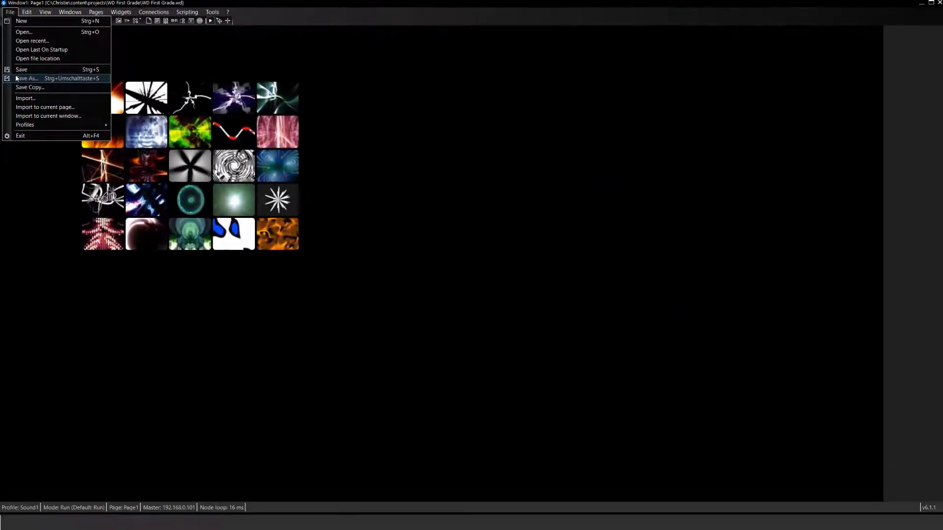
left_click(16, 79)
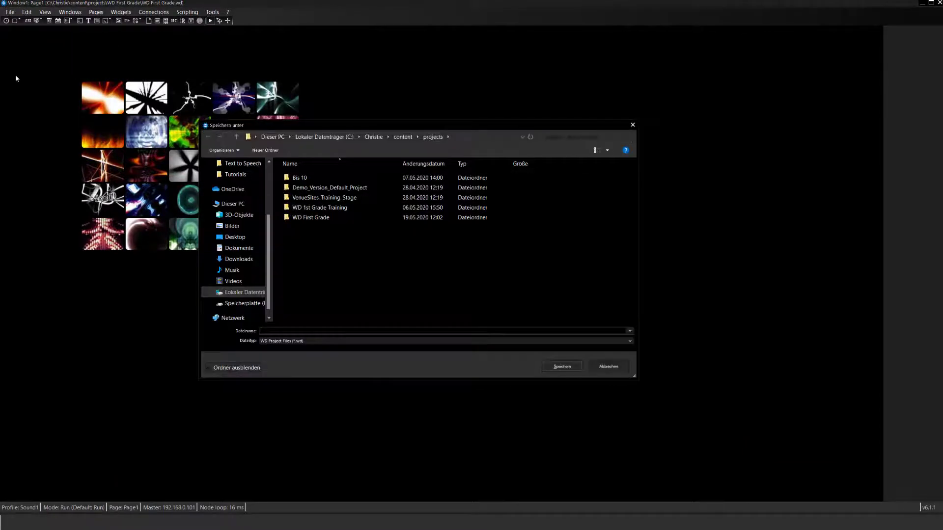
type("Wd Designer")
key("Return")
Save a copy named 'Wd Designer First Grade Copy', creating a new sub-folder for it.
left_click(10, 12)
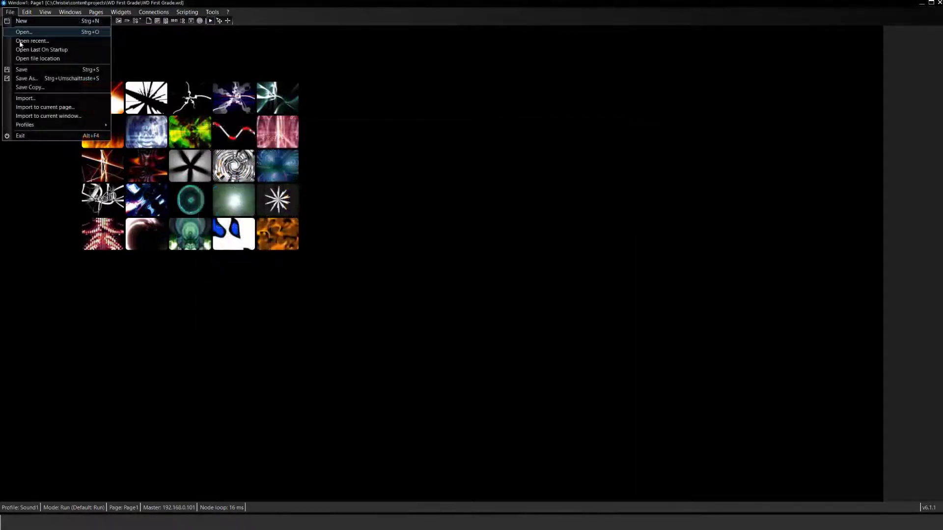
left_click(30, 88)
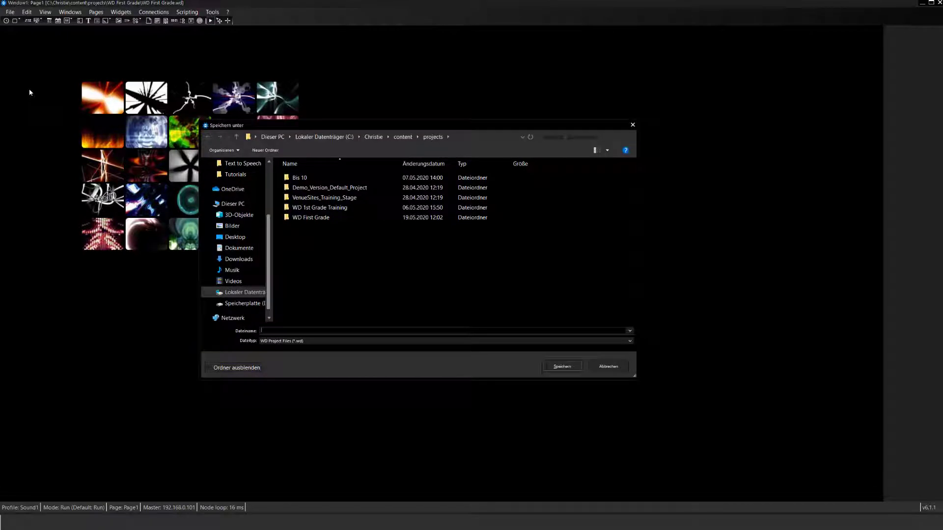
type("Wd Designer First Grade Copy")
key("Return")
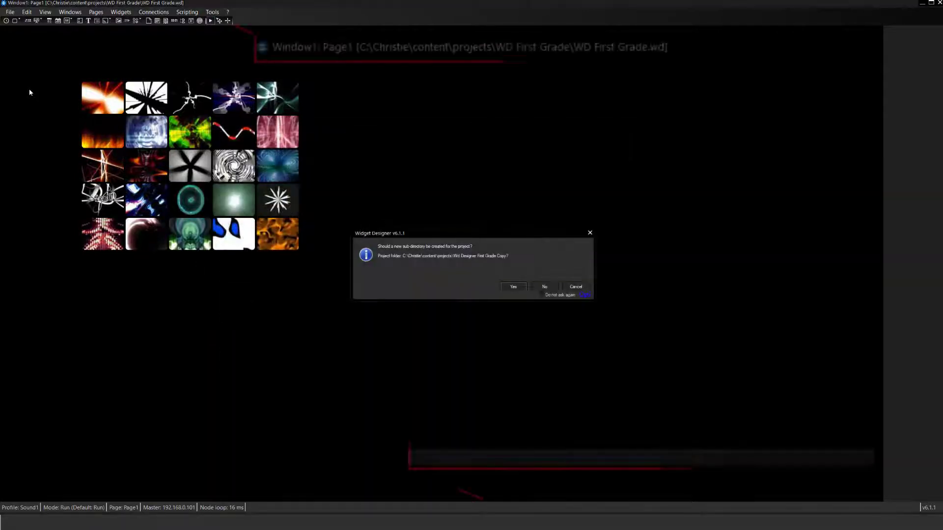
key("Return")
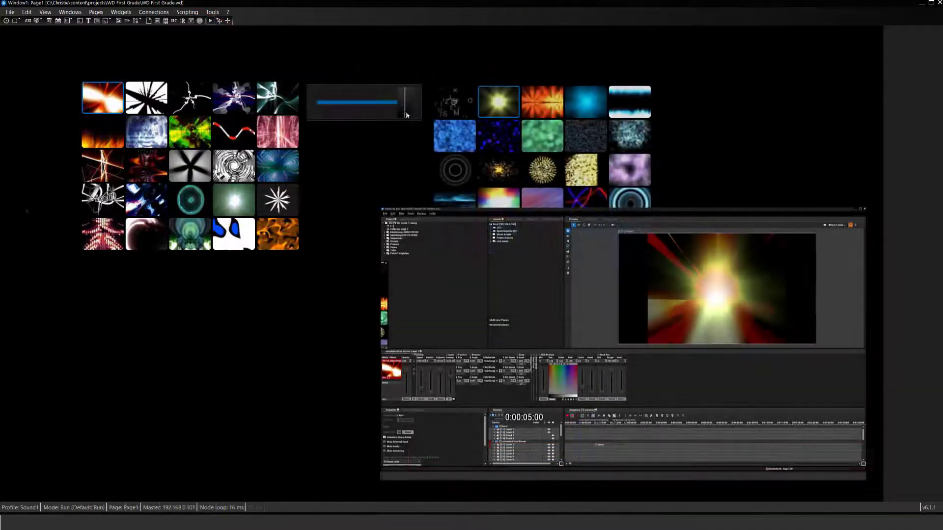
Copy the MediaControl grid and paste the duplicate to the right of the original.
left_click_drag(416, 114, 317, 118)
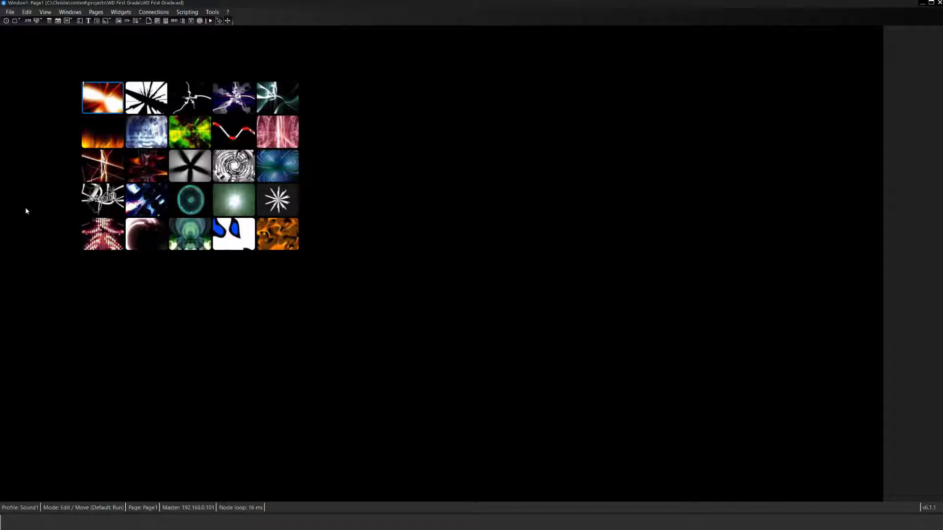
right_click(139, 191)
left_click(162, 252)
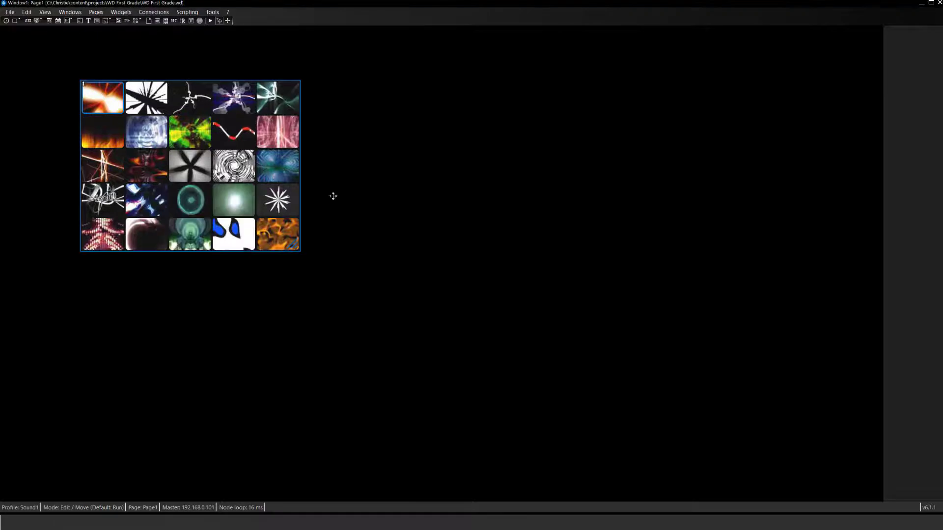
right_click(366, 173)
left_click(386, 270)
left_click_drag(283, 229, 587, 205)
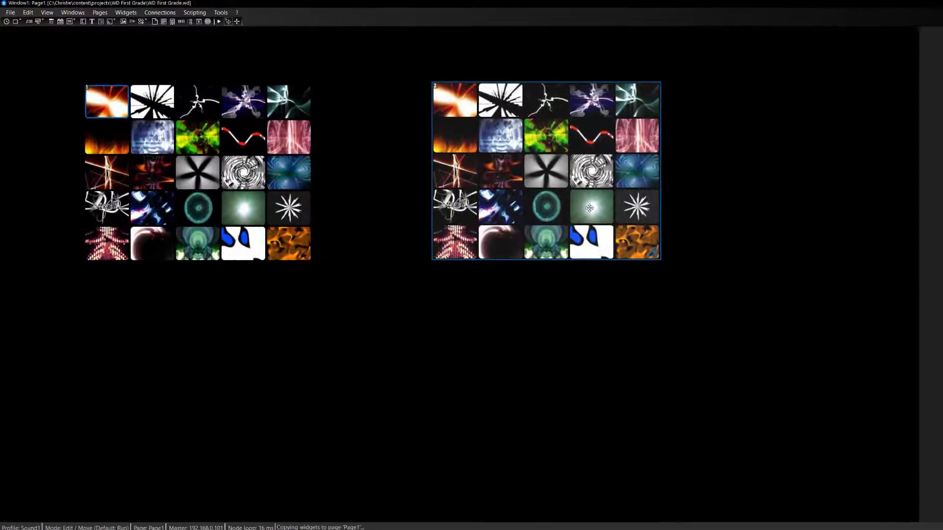
Set the second grid's Devices to 2.2 and Folder ID to 002, then apply.
double_click(589, 207)
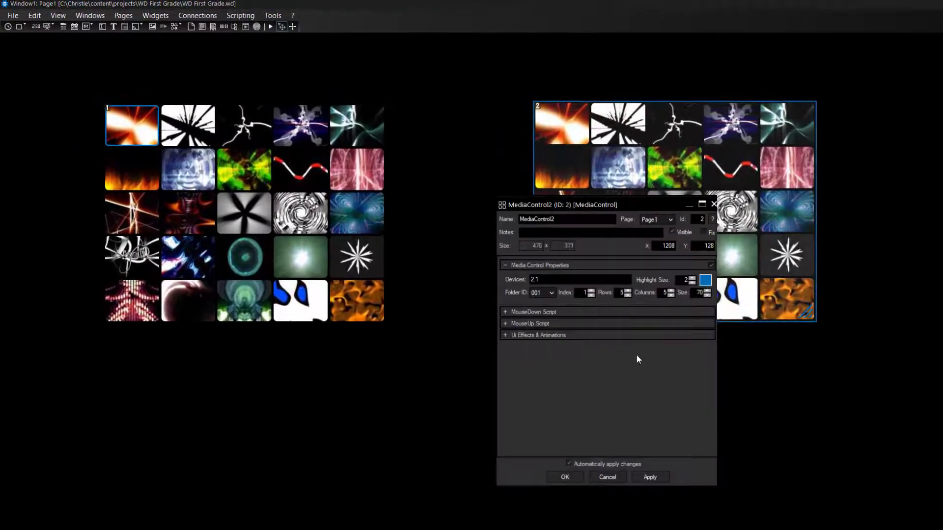
left_click(571, 280)
type("2")
left_click(547, 293)
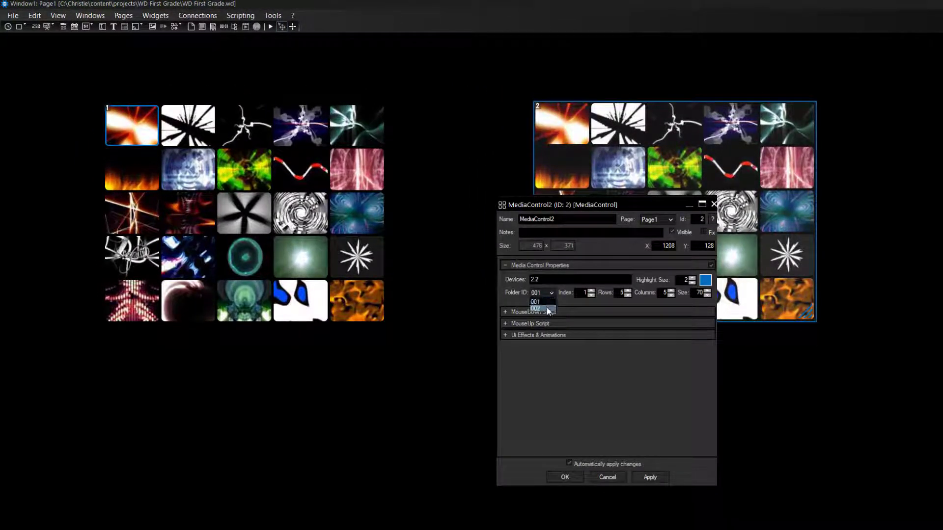
left_click(548, 308)
left_click(643, 477)
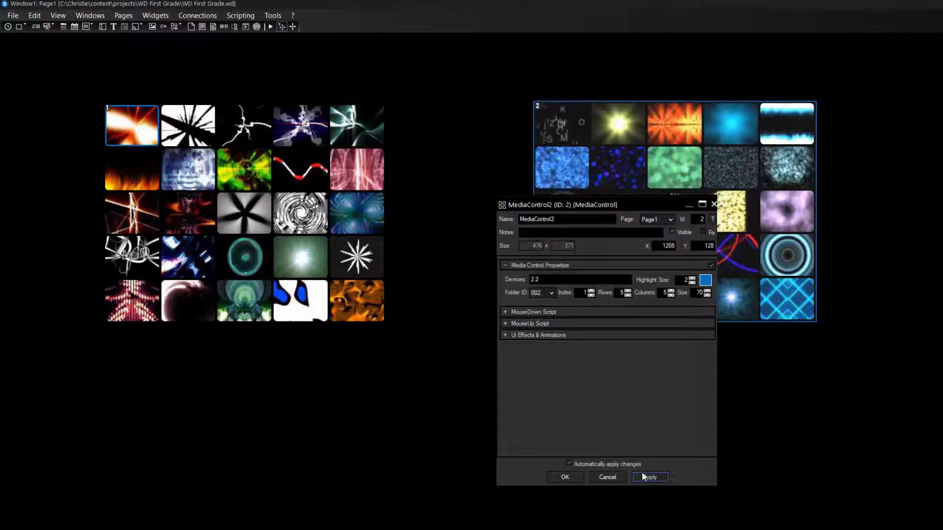
left_click(564, 476)
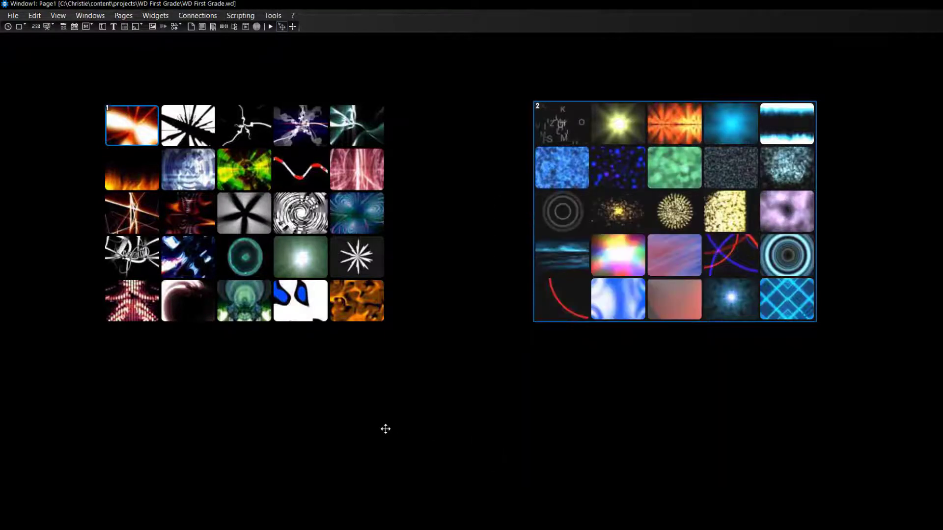
left_click(156, 16)
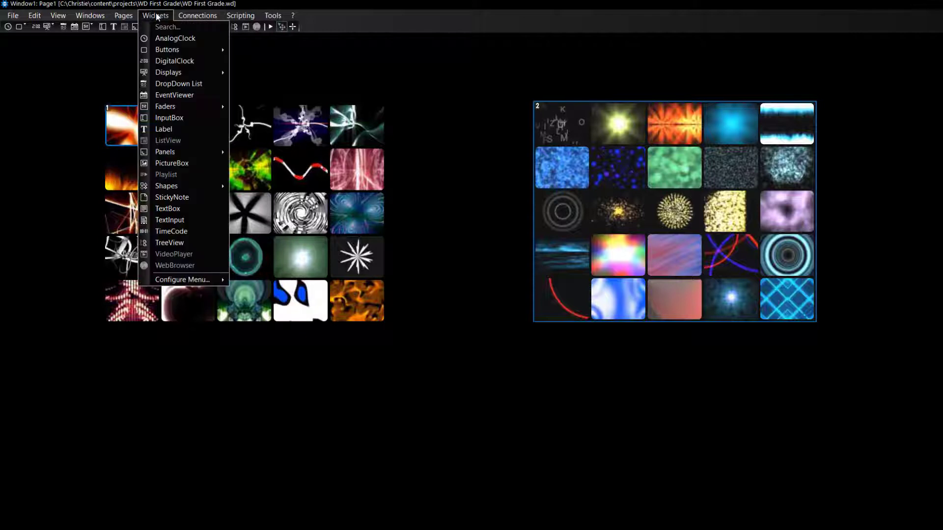
Add a horizontal fader beside the first grid and shift the second grid right and down.
mouse_move(170, 105)
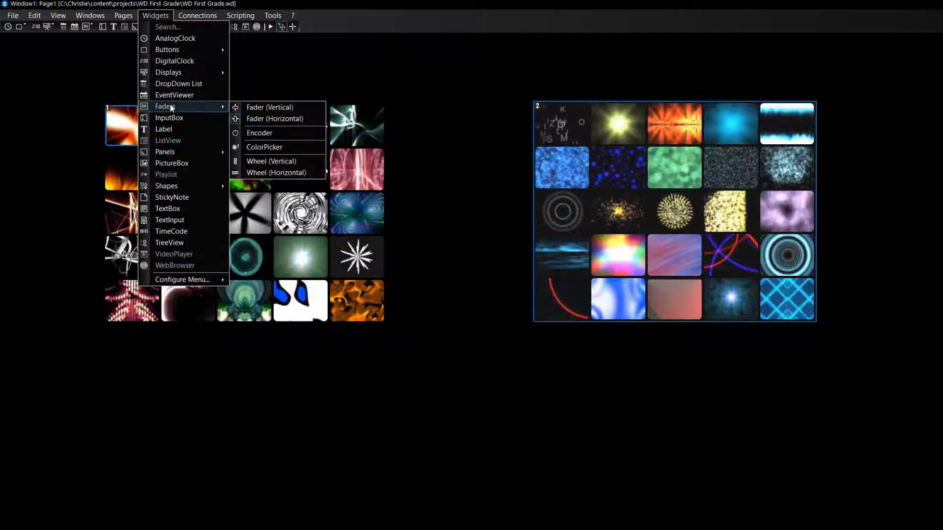
left_click(248, 117)
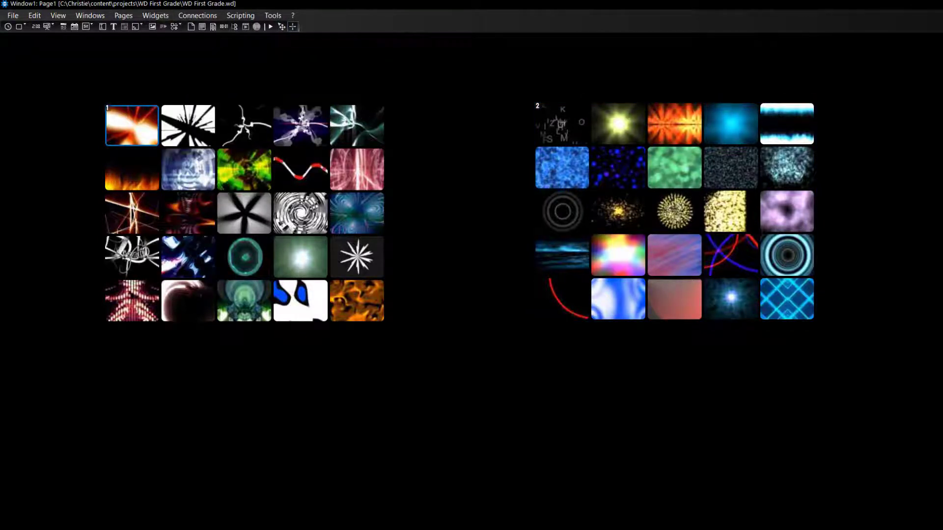
left_click_drag(479, 139, 469, 139)
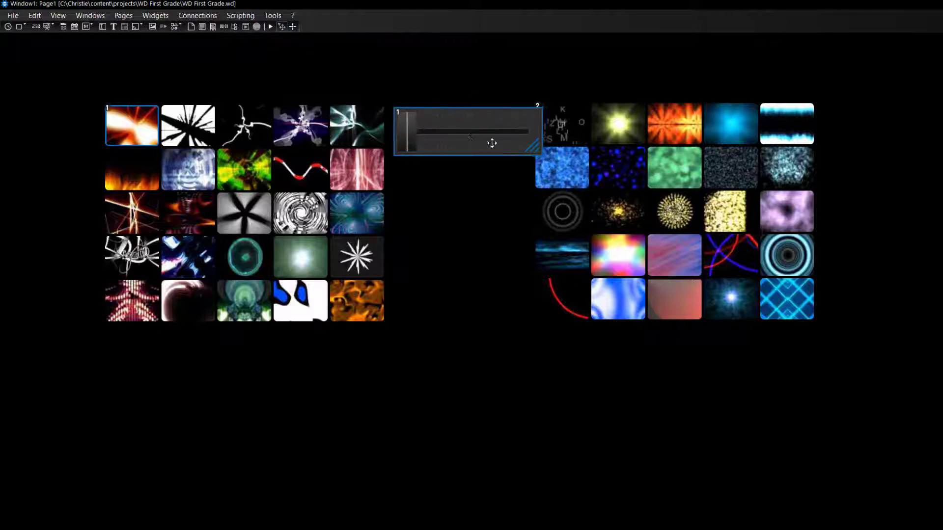
left_click_drag(622, 183, 641, 189)
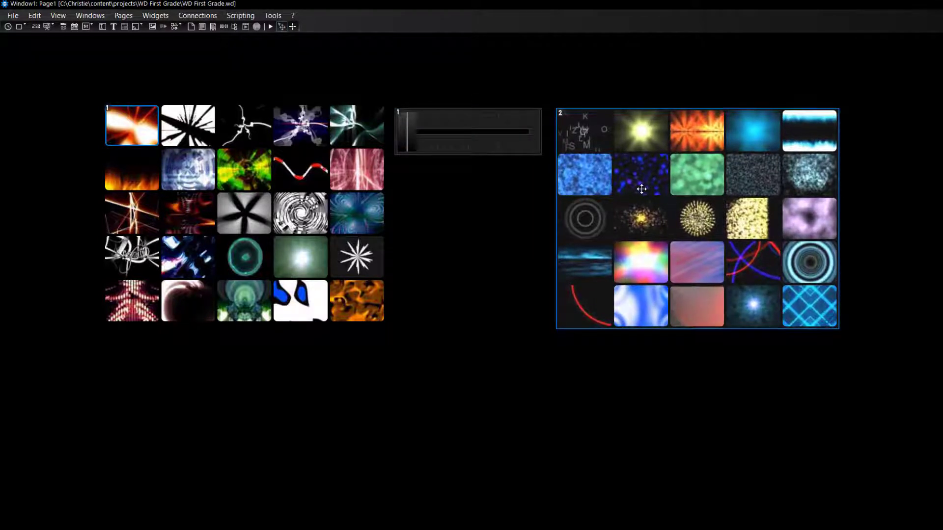
left_click(455, 209)
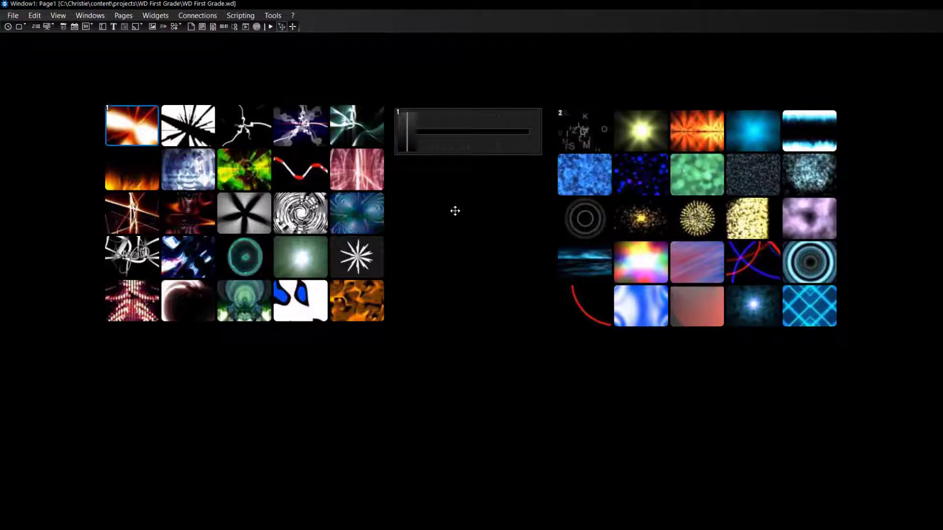
Test the second grid in run mode by triggering the glowing star clip.
key("ctrl+e")
left_click(646, 135)
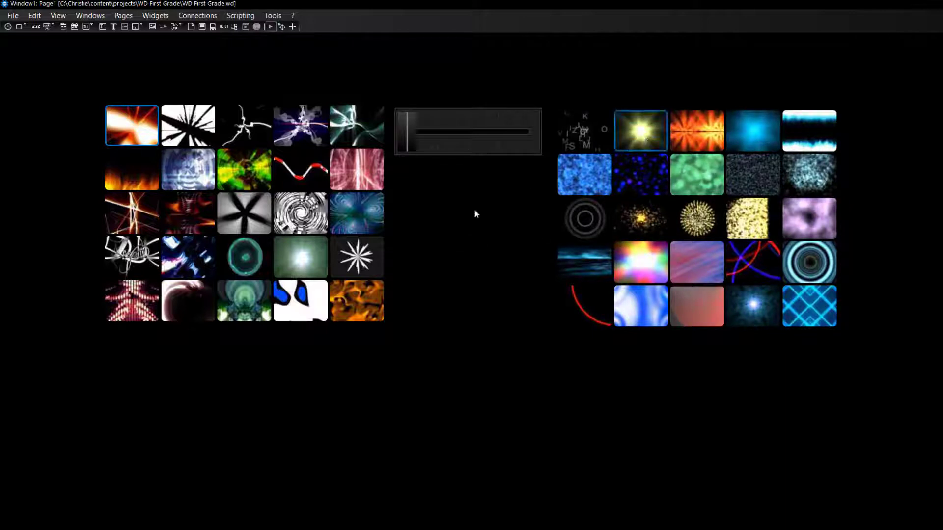
key("ctrl+e")
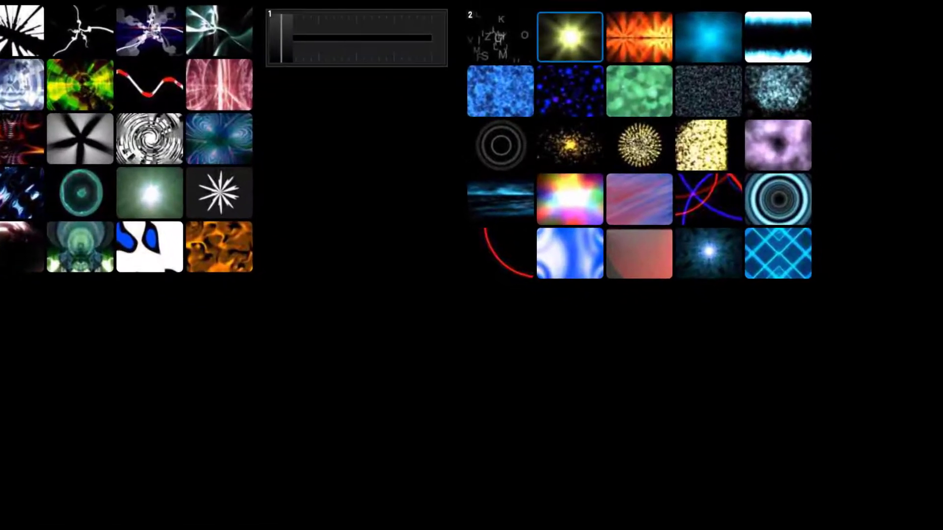
Set the fader to control Opacity on device 2.2.
double_click(388, 78)
type("2.2")
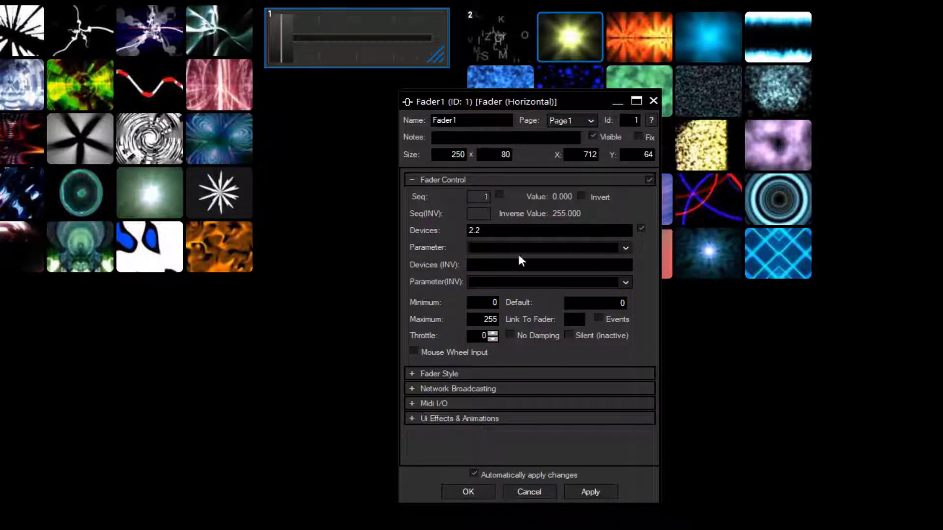
left_click(625, 248)
left_click(616, 259)
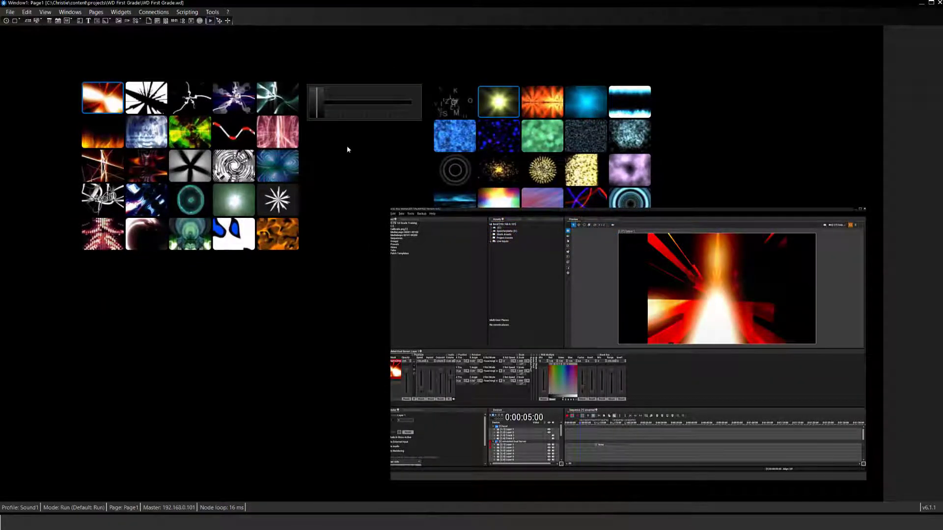
Drag Fader1's bar to the right to fade up layer 2.2's opacity.
mouse_move(324, 111)
left_mouse_down()
mouse_move(417, 113)
mouse_move(316, 119)
left_mouse_up()
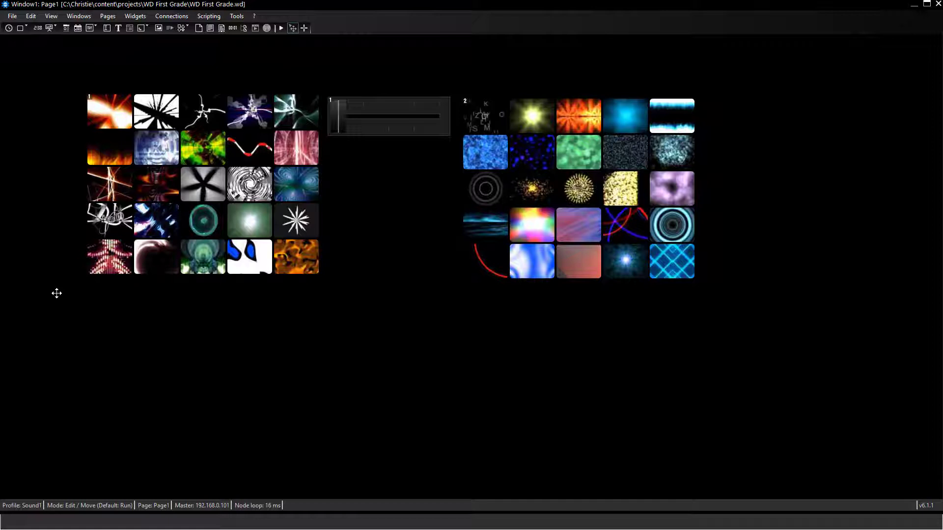
Place a CustomScript button on the canvas below the fader.
left_click(25, 30)
left_click(42, 39)
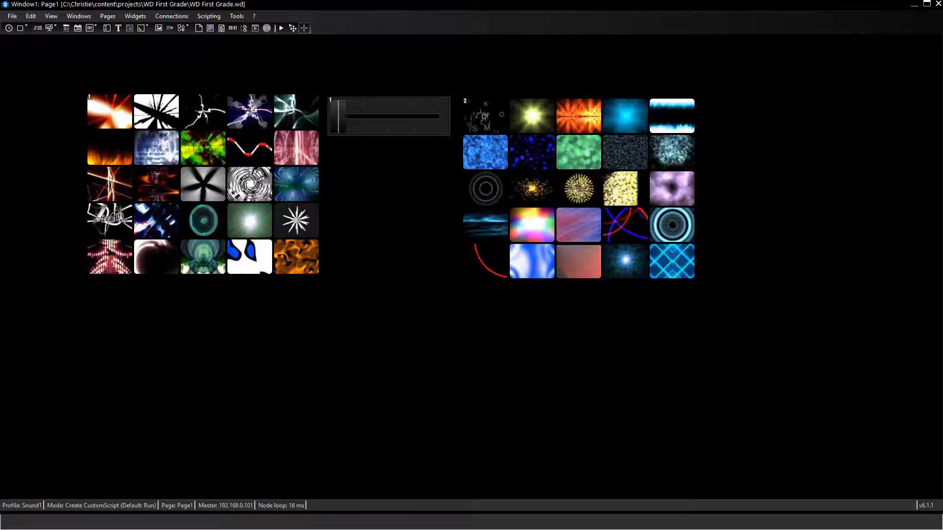
left_click(368, 151)
left_click(384, 173)
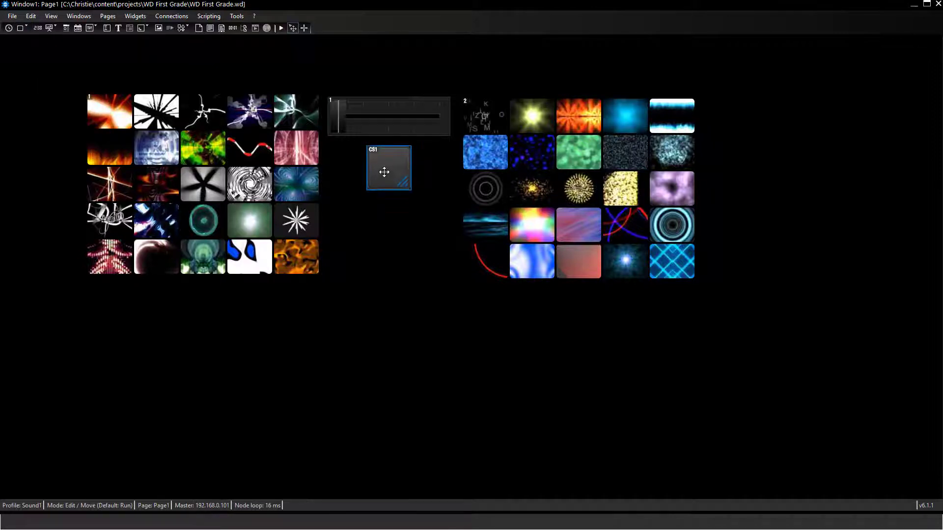
left_click(392, 214)
Open CustomScript1's properties and set its button label to 'Play'.
left_click(392, 180)
double_click(393, 176)
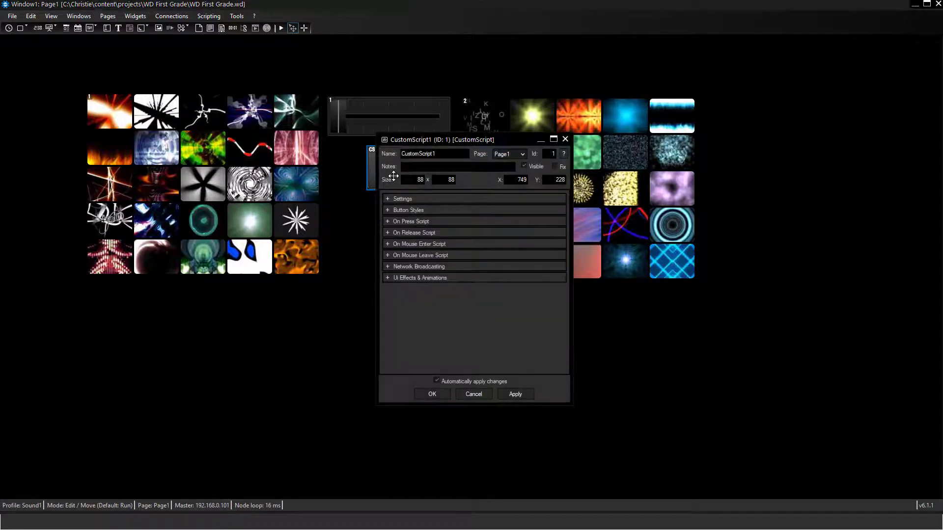
left_click_drag(415, 141, 437, 142)
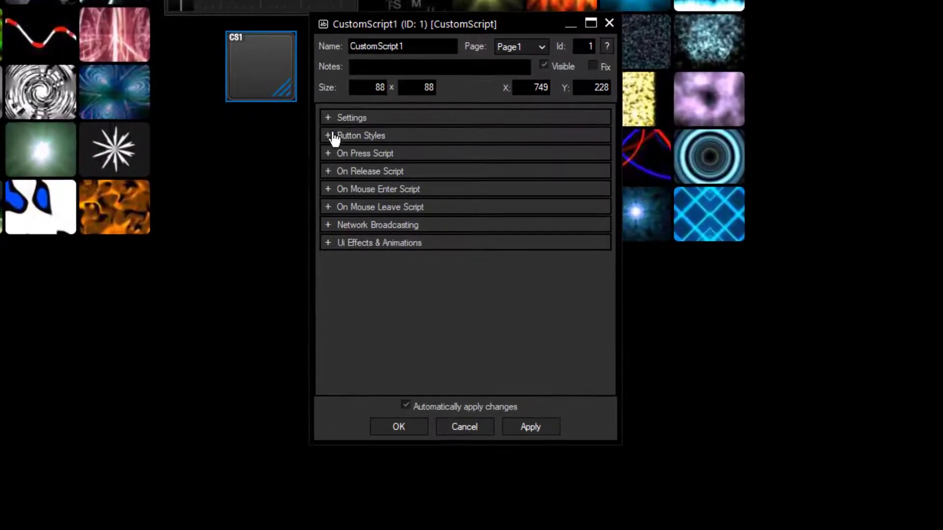
left_click(331, 136)
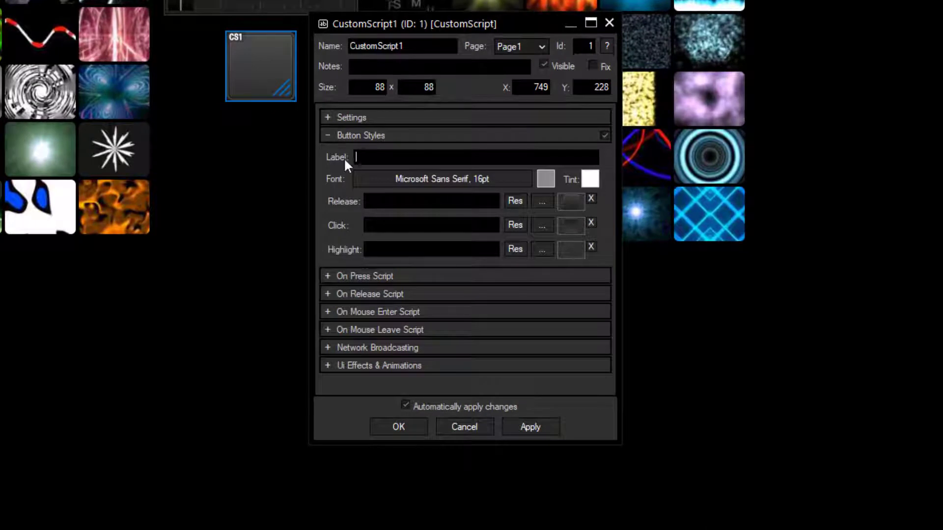
type("Play")
Enter DeviceSetParam(2,1,"Playback Transport","Play") as CustomScript1's On Press Script.
left_click(328, 136)
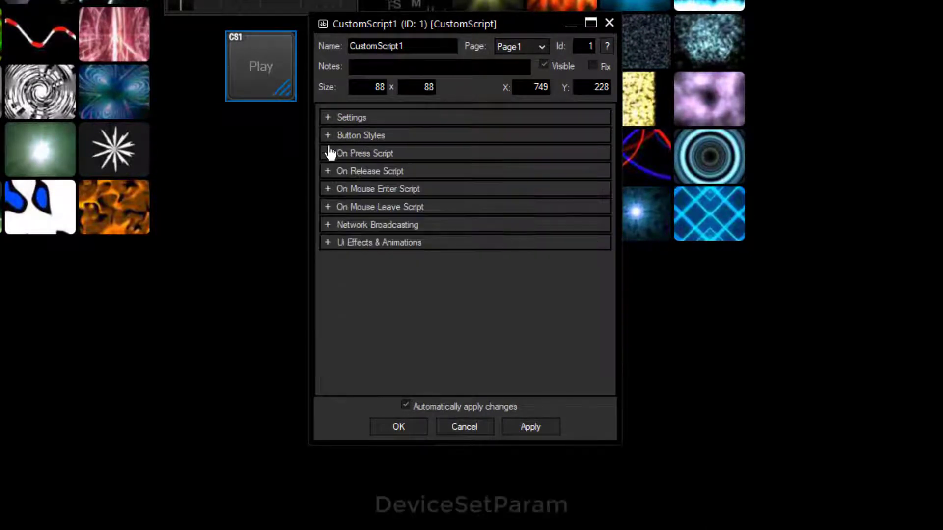
left_click(328, 154)
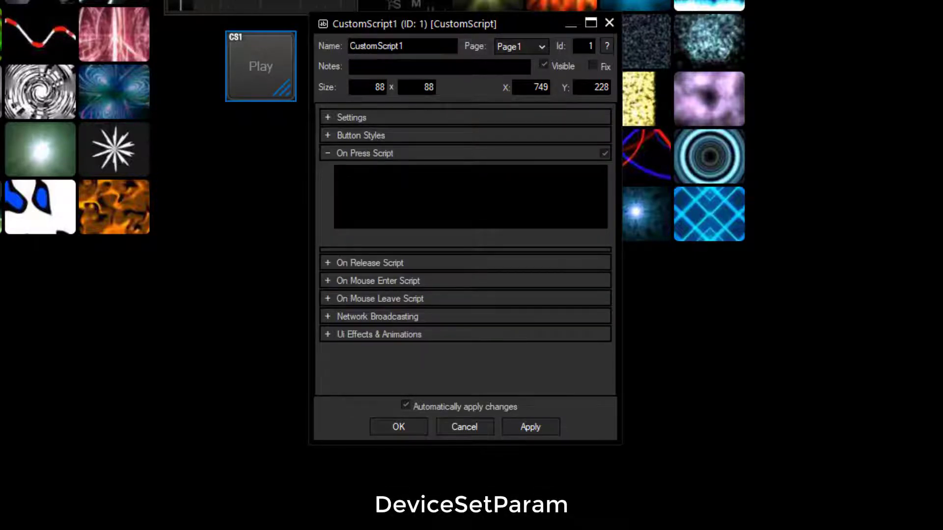
type("Device")
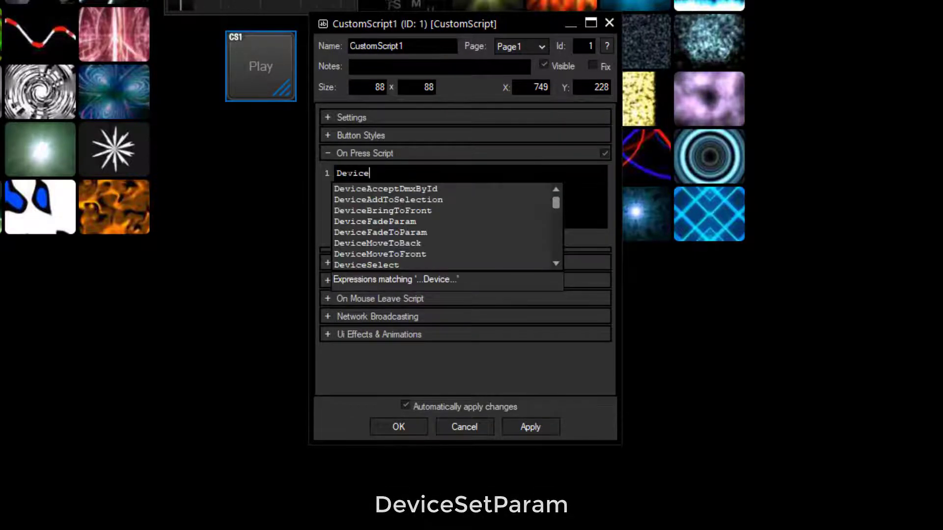
type("SetPar")
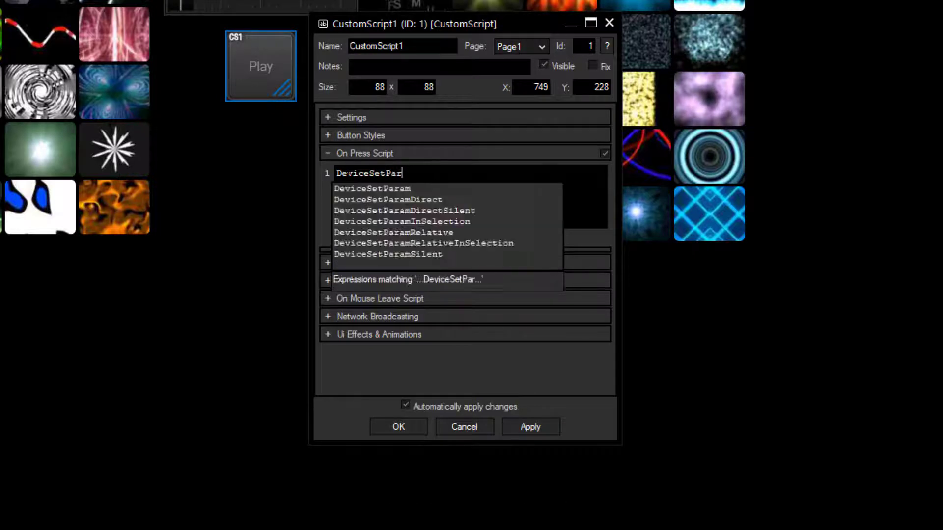
type("am")
key("Down")
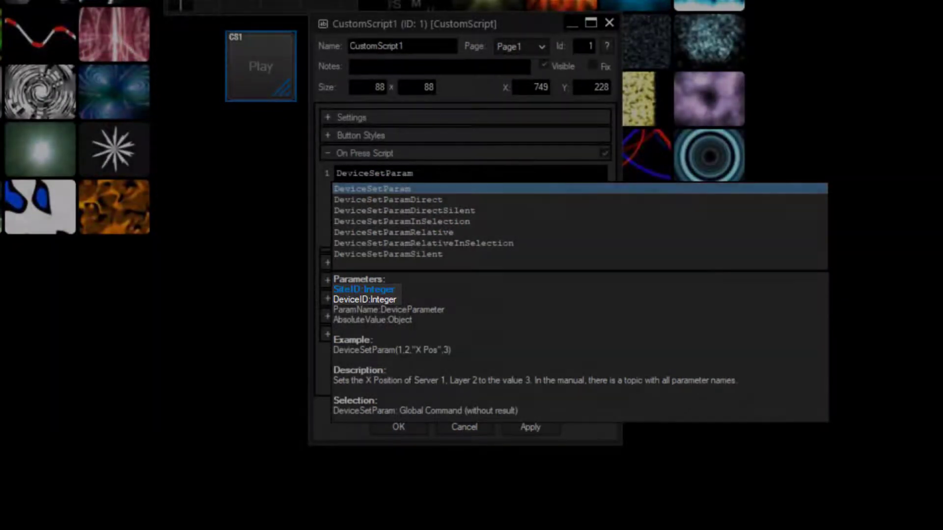
type("(")
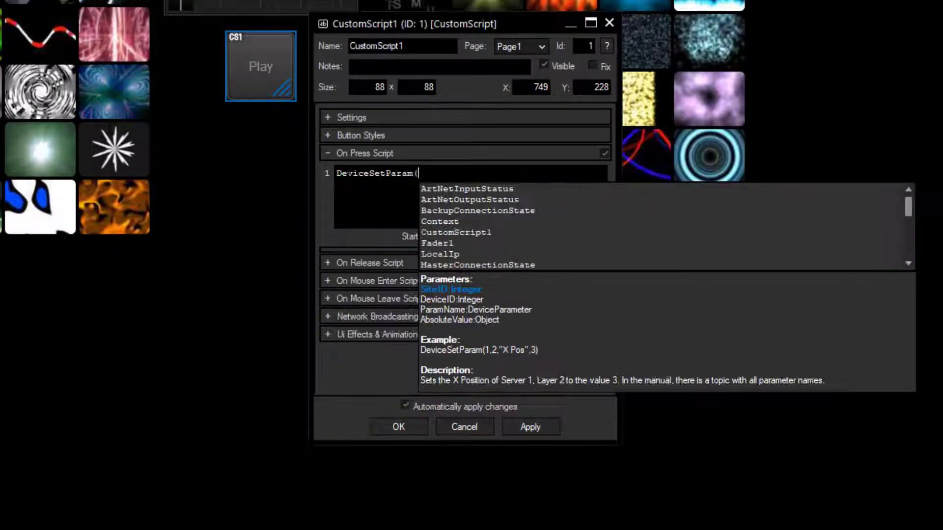
type("2,1")
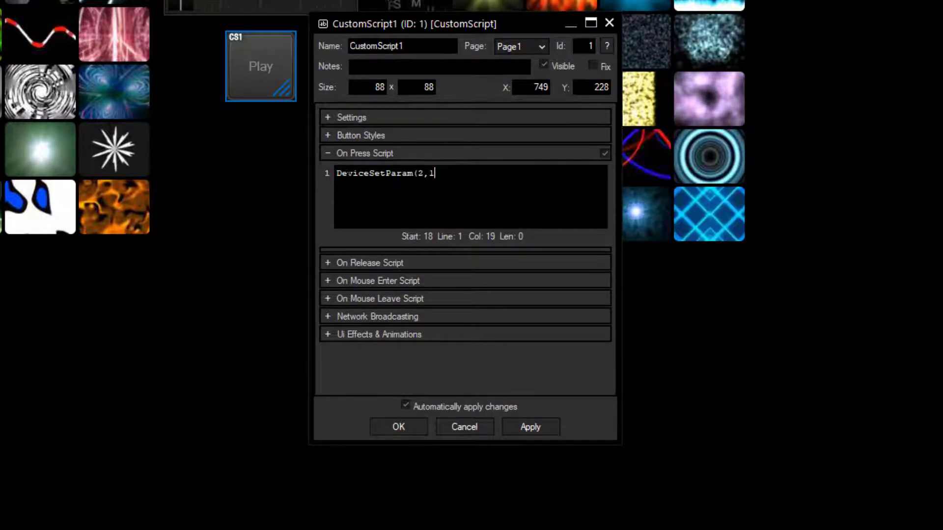
type(",")
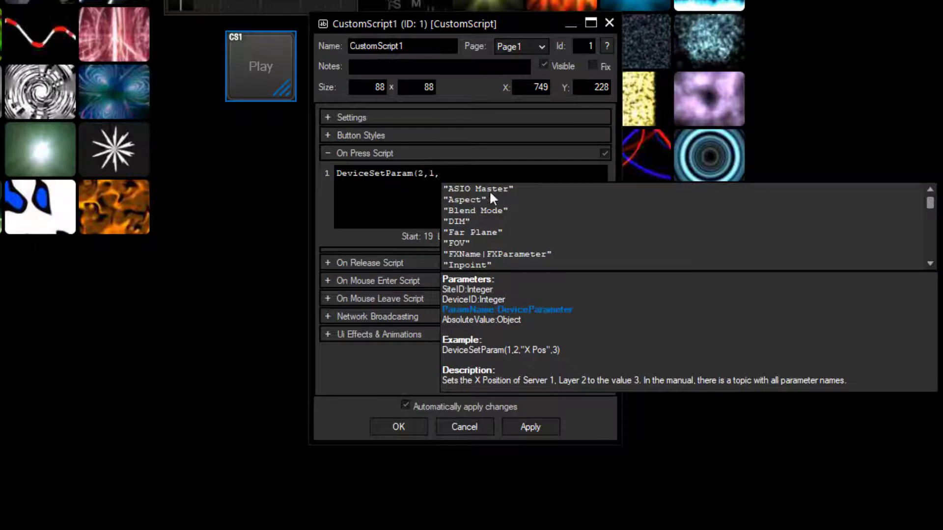
left_click(929, 210)
mouse_move(929, 210)
left_mouse_down()
mouse_move(930, 253)
mouse_move(931, 210)
mouse_move(930, 219)
left_mouse_up()
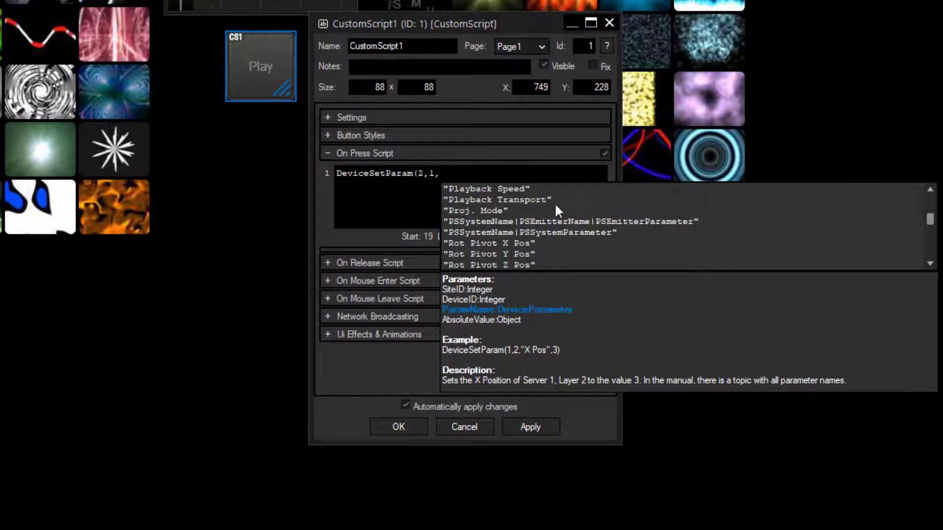
left_click(529, 199)
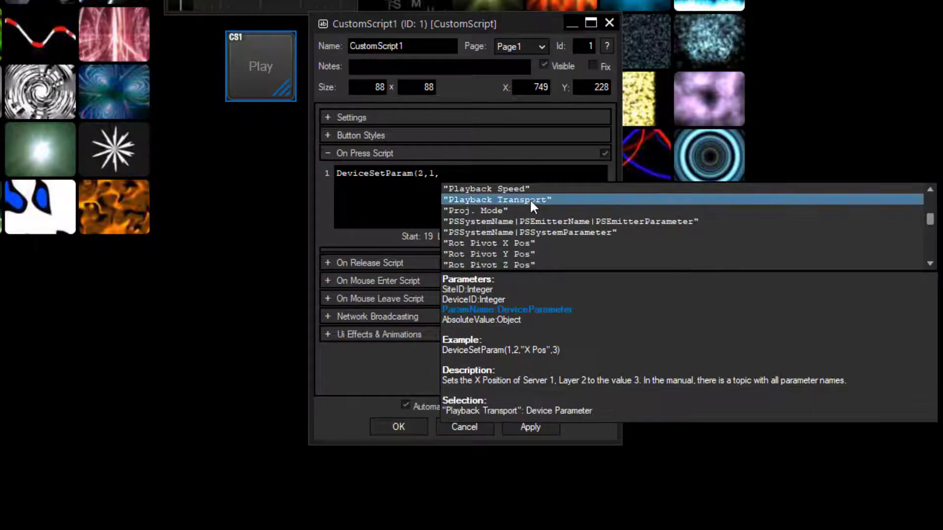
double_click(529, 198)
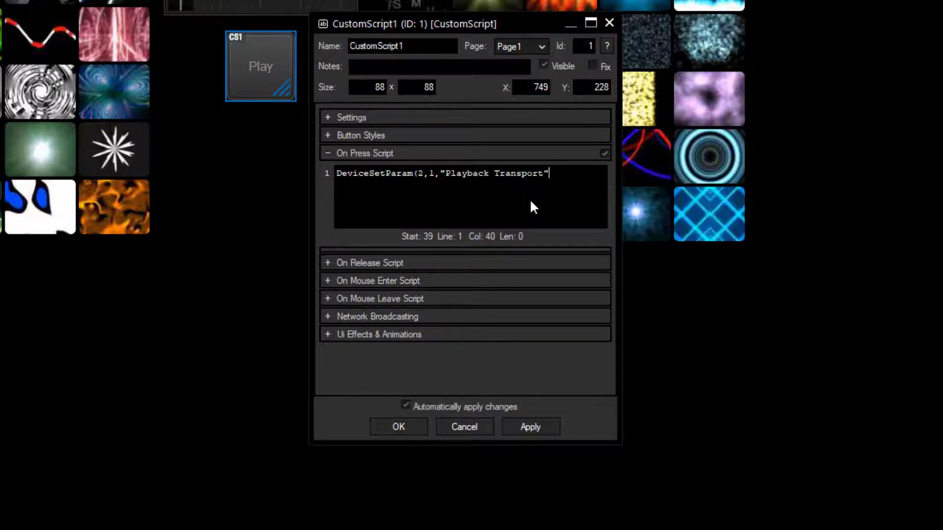
type(",")
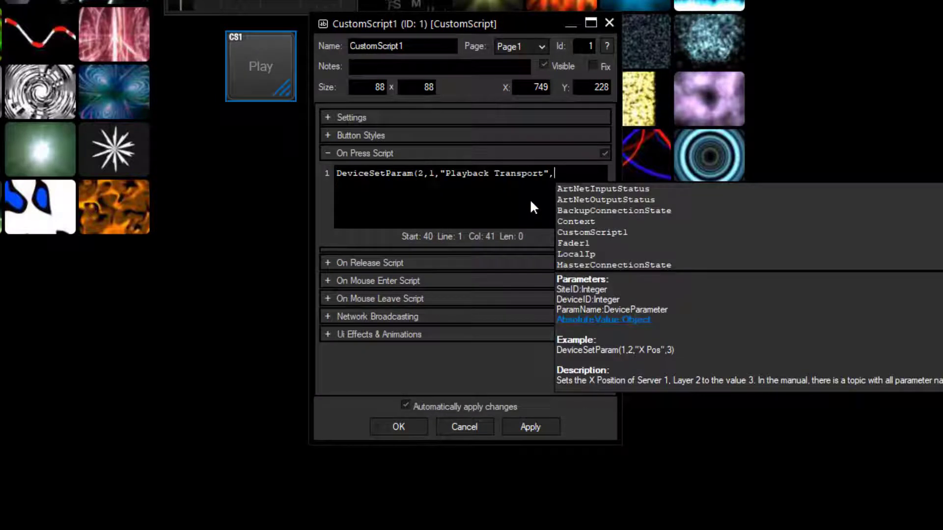
type("\"Play")
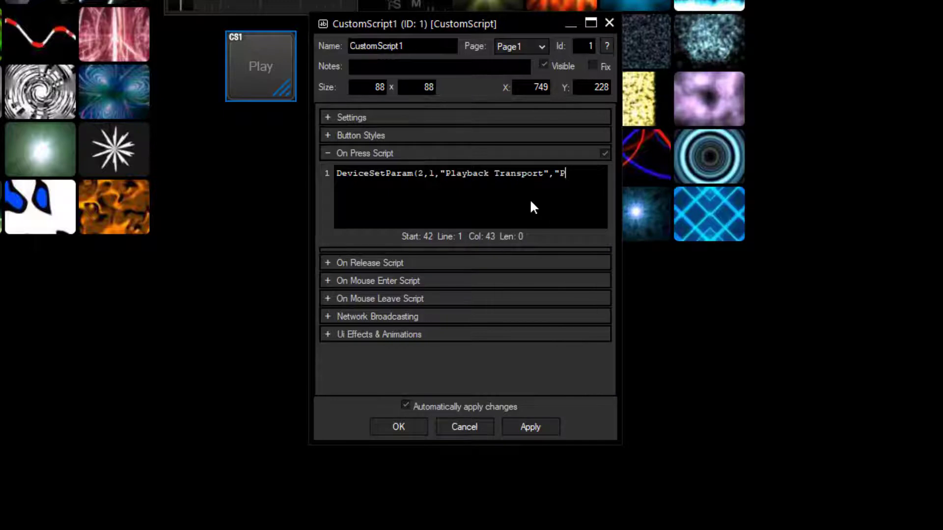
type("\")")
Duplicate the script line as line 2 and change its value from "Play" to "Loop".
key("shift+Left")
key("shift+Left")
key("shift+Home")
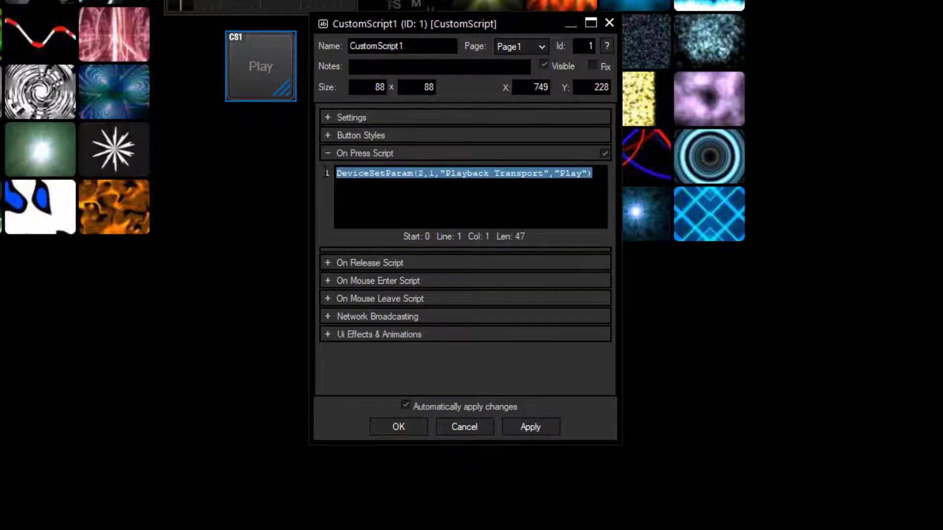
key("ctrl+c")
left_click(593, 173)
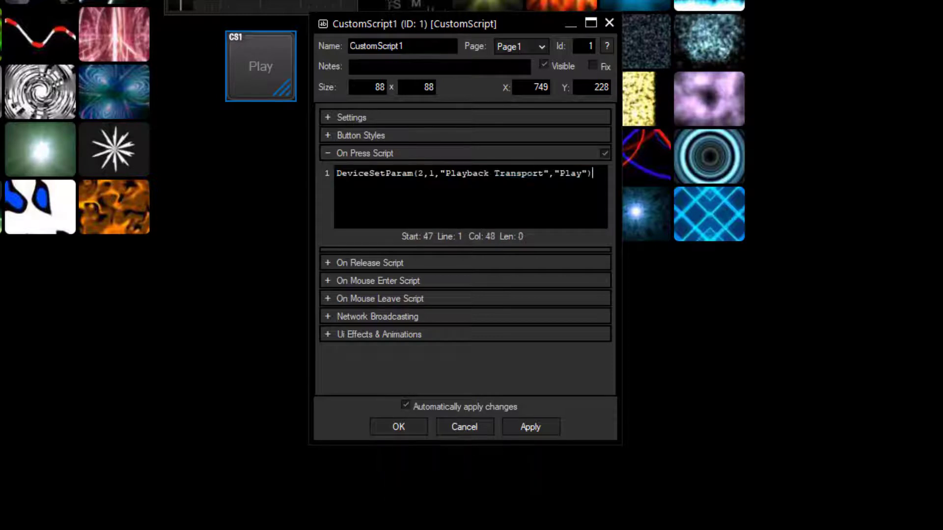
key("ctrl+v")
key("Left")
key("Left")
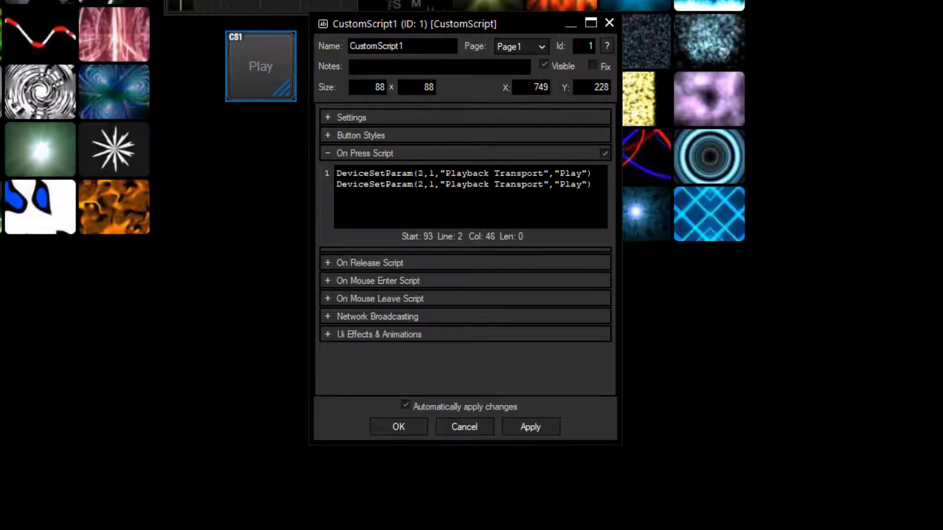
key("BackSpace")
key("BackSpace")
key("BackSpace")
key("BackSpace")
type("Loop")
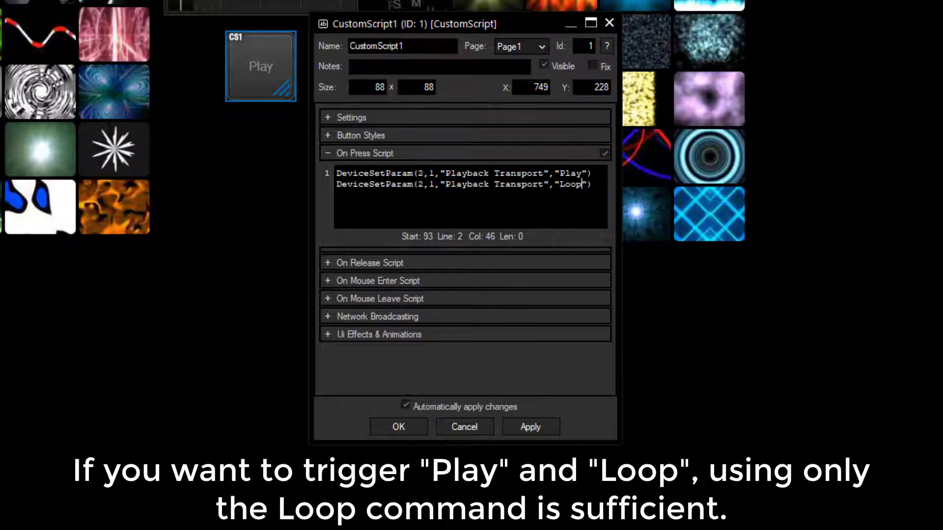
Select and copy the whole two-line press script.
left_click_drag(593, 184, 336, 173)
key("ctrl+c")
left_click(591, 184)
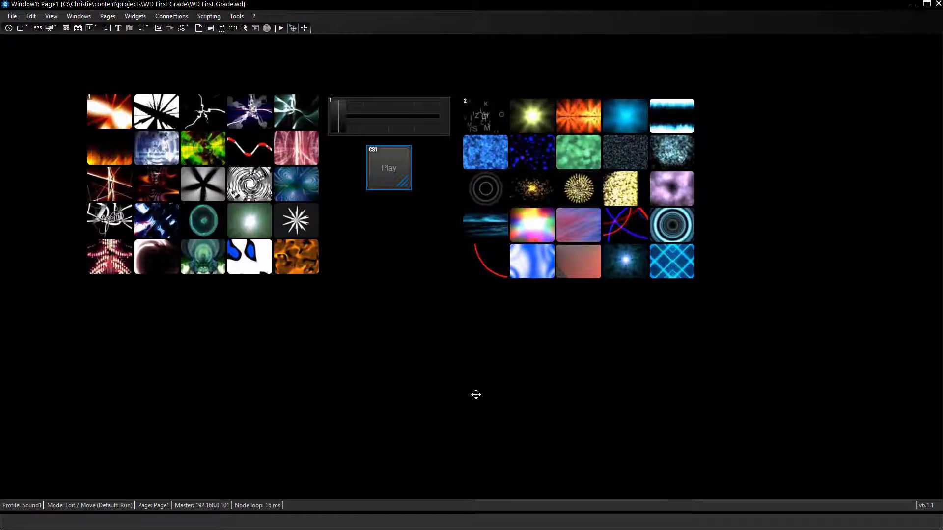
In Run mode, trigger the first left clip and the yellow star, press Play, and crossfade to the star.
key("ctrl+e")
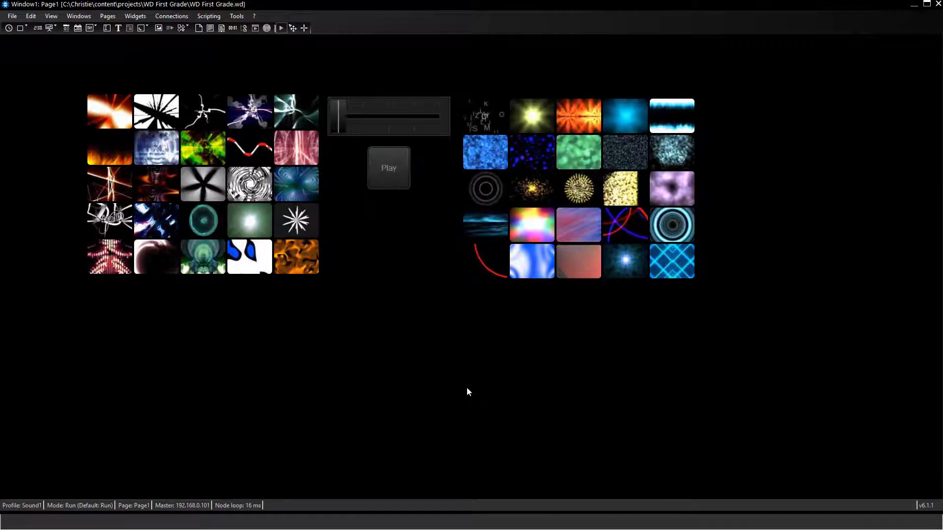
left_click(117, 118)
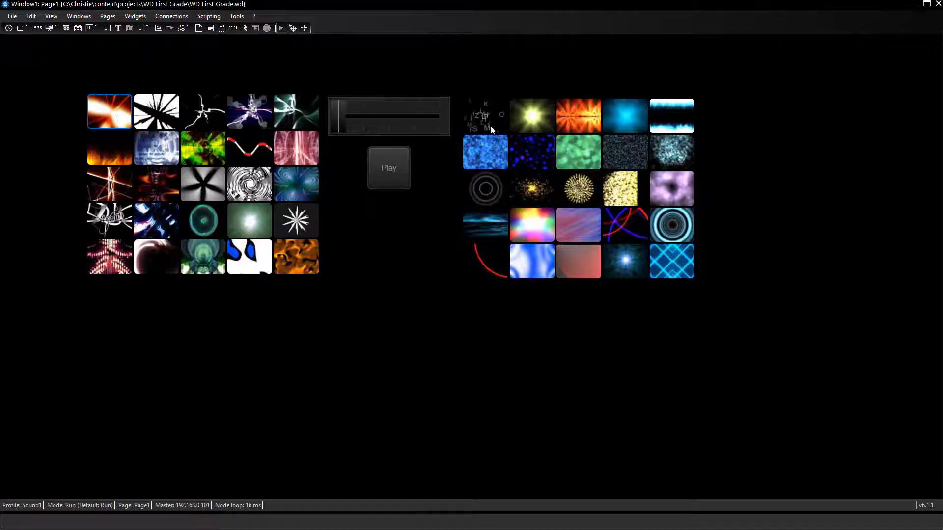
left_click(513, 114)
left_click(397, 176)
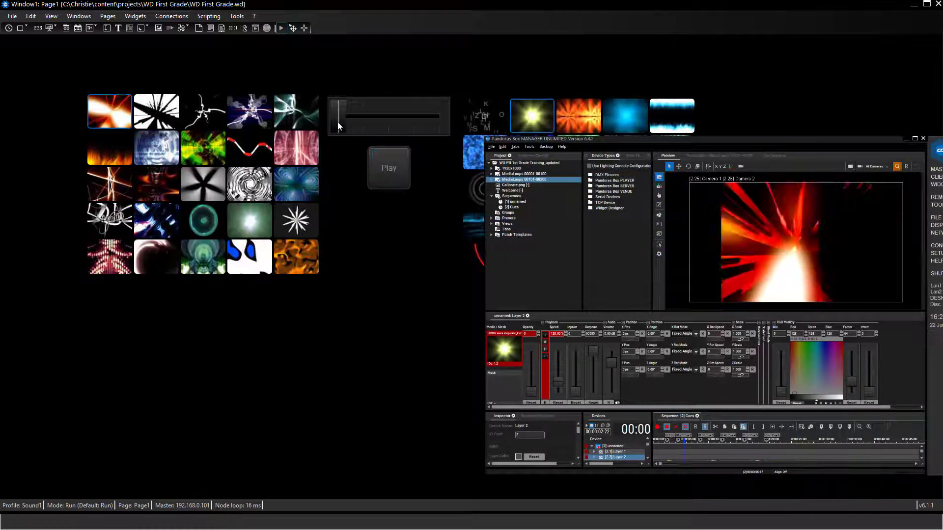
mouse_move(337, 122)
left_mouse_down()
mouse_move(439, 125)
mouse_move(337, 125)
left_mouse_up()
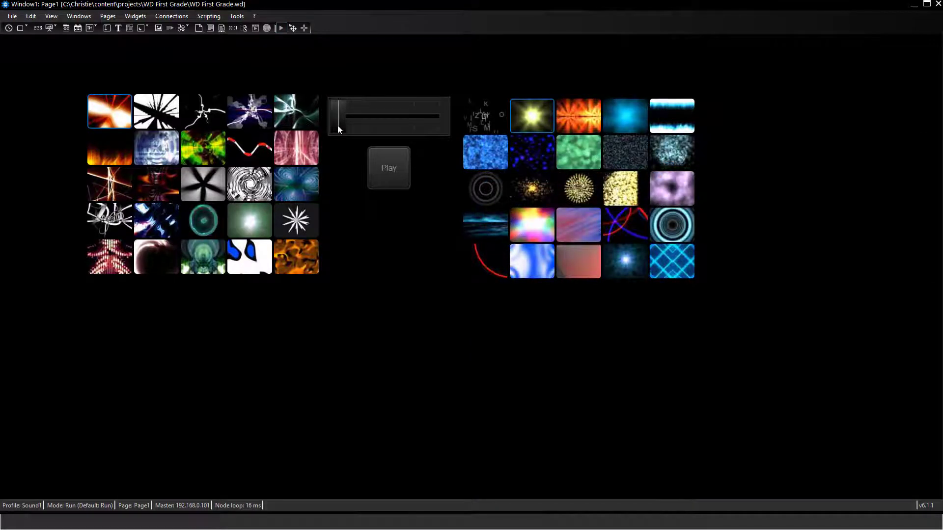
Back in Edit mode, add a Fader (Vertical) beside Play, resized narrow and tall.
key("ctrl+e")
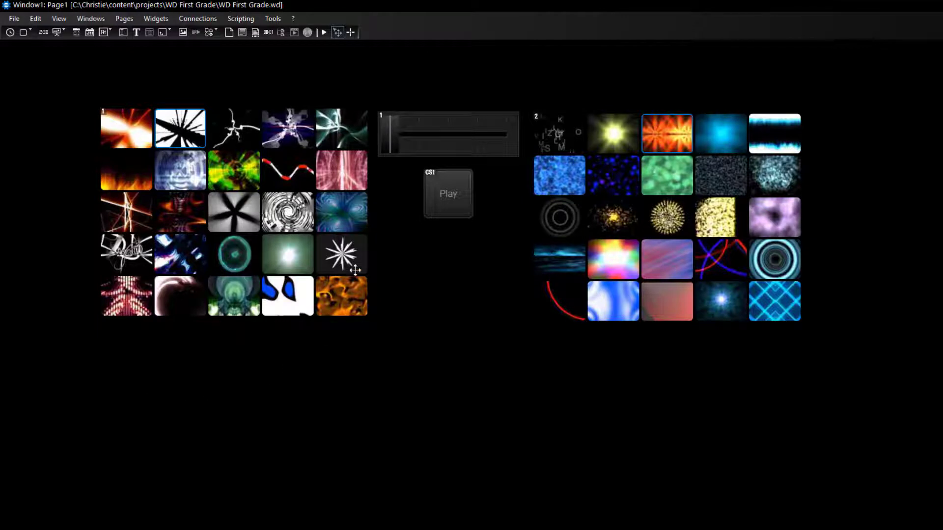
right_click(377, 242)
mouse_move(442, 260)
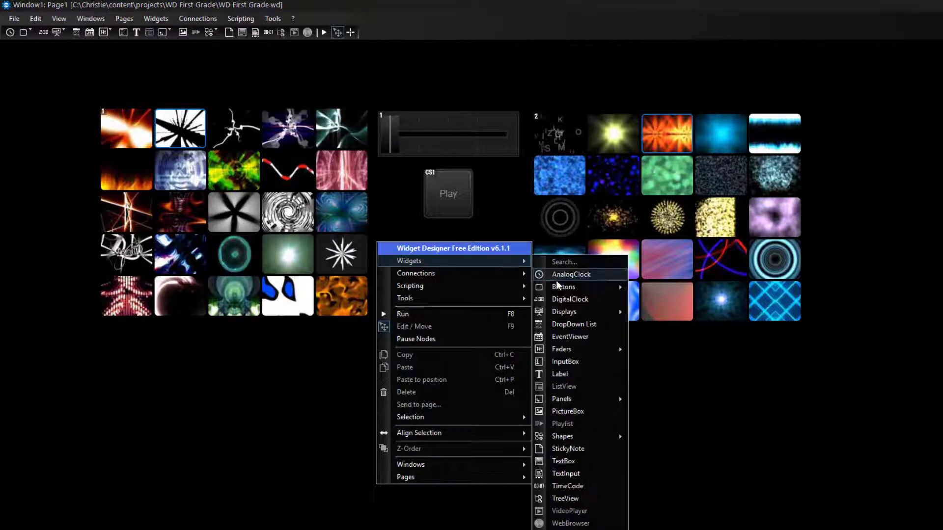
mouse_move(573, 349)
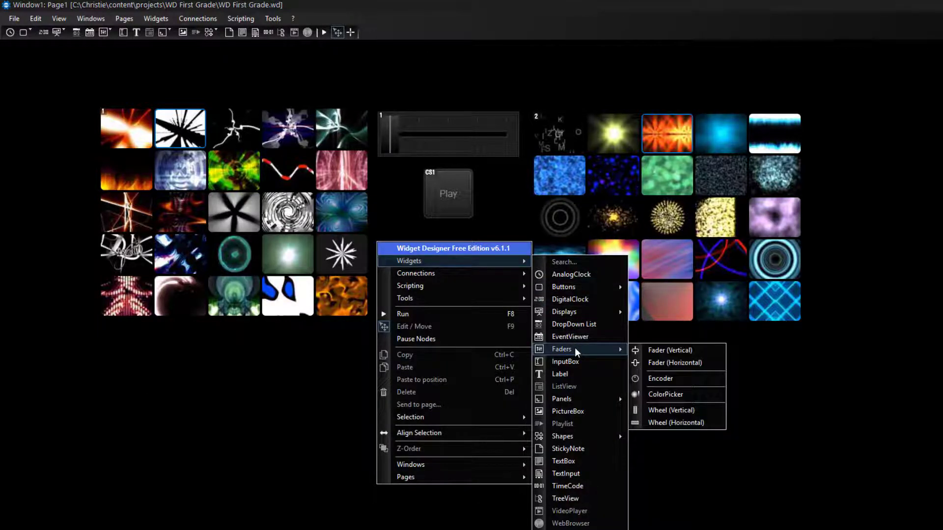
left_click(651, 352)
left_click(386, 193)
left_click_drag(417, 242, 404, 211)
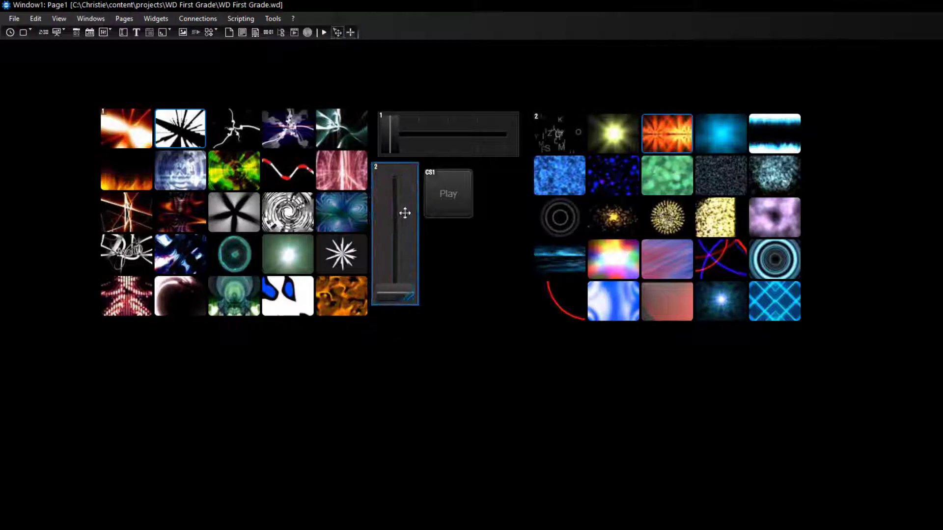
left_click_drag(417, 303, 394, 282)
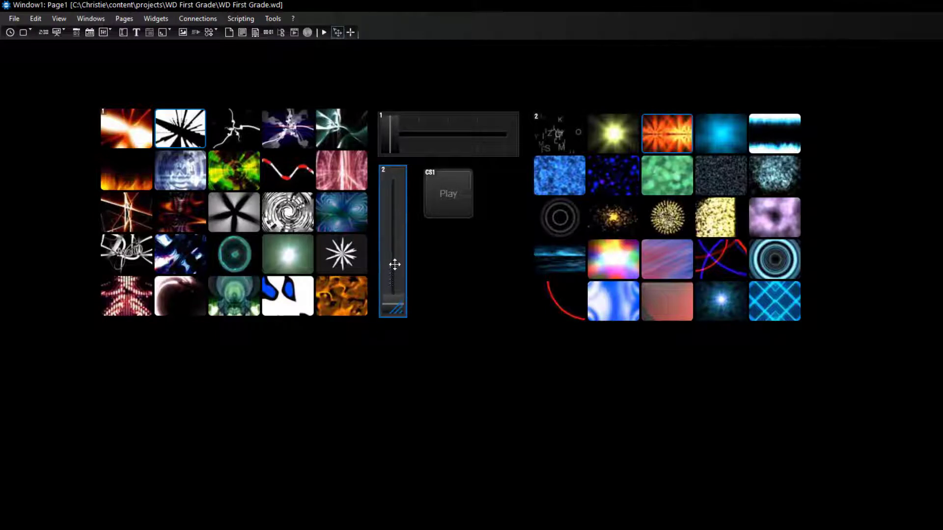
Set Fader2's Fader Control to device 2.1 with the Playback Speed parameter.
double_click(394, 263)
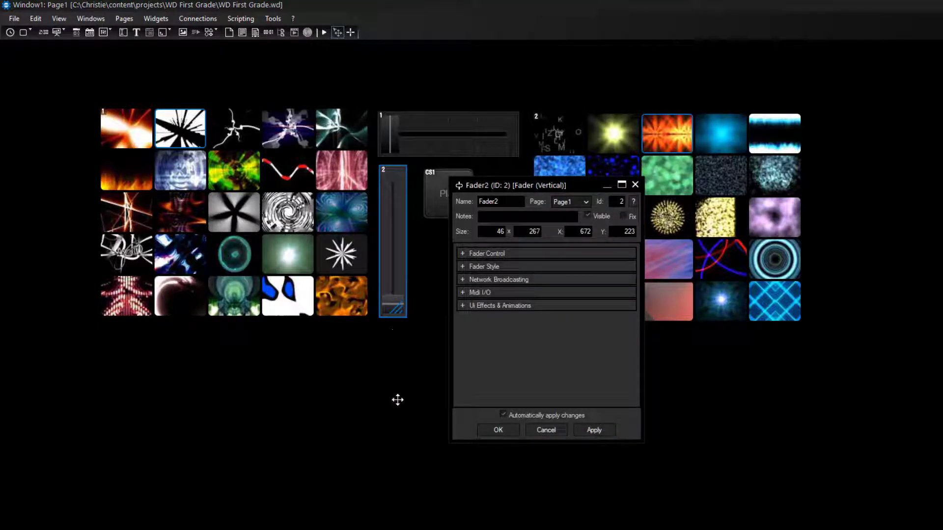
left_click(463, 254)
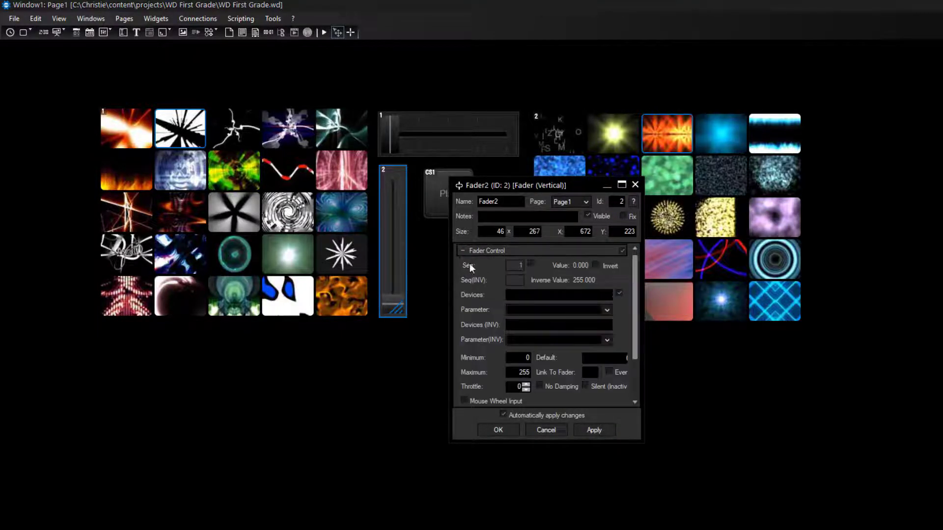
left_click(523, 294)
left_click(607, 309)
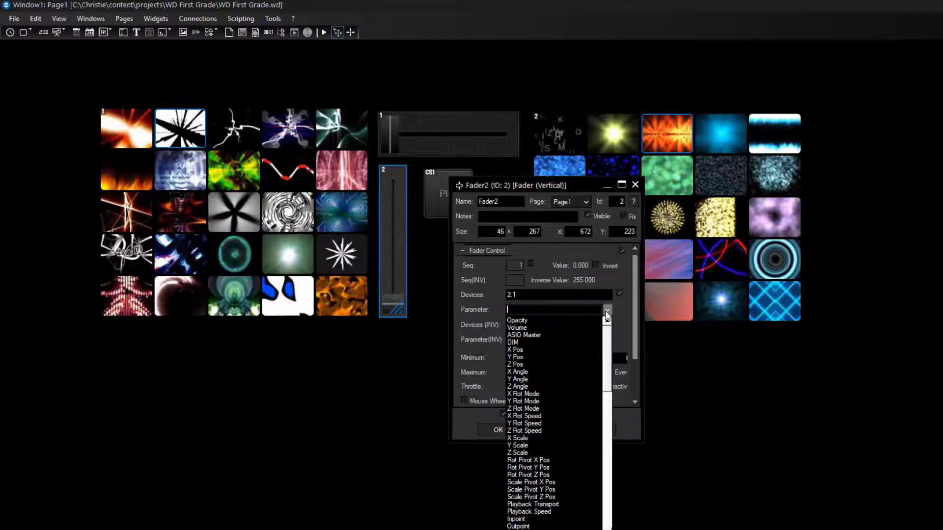
left_click_drag(607, 347, 607, 363)
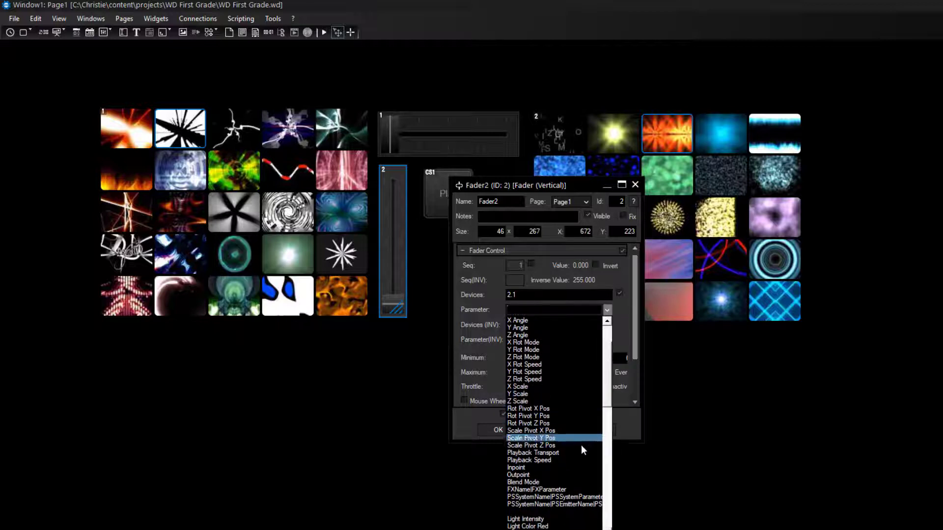
left_click(573, 460)
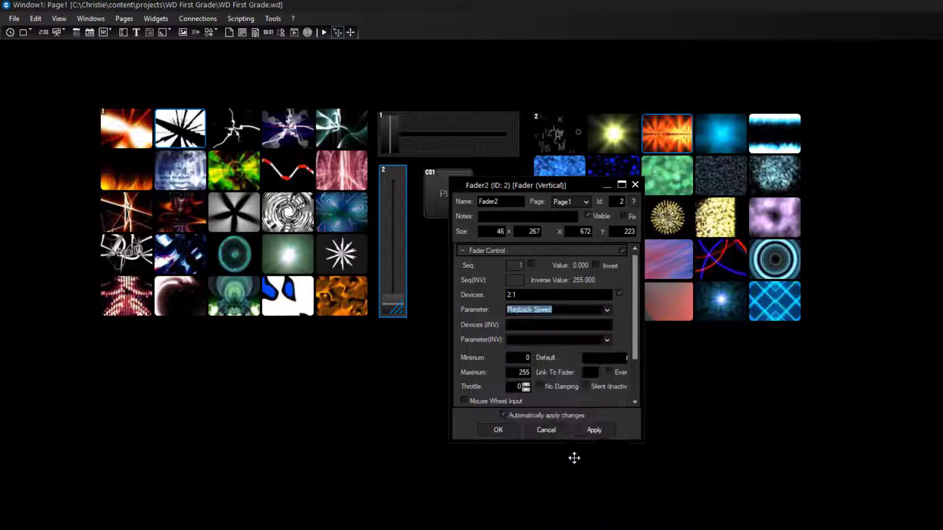
Apply the fader settings, then drag Speed down to 11.40 % and back up near 109.51 %.
left_click(498, 430)
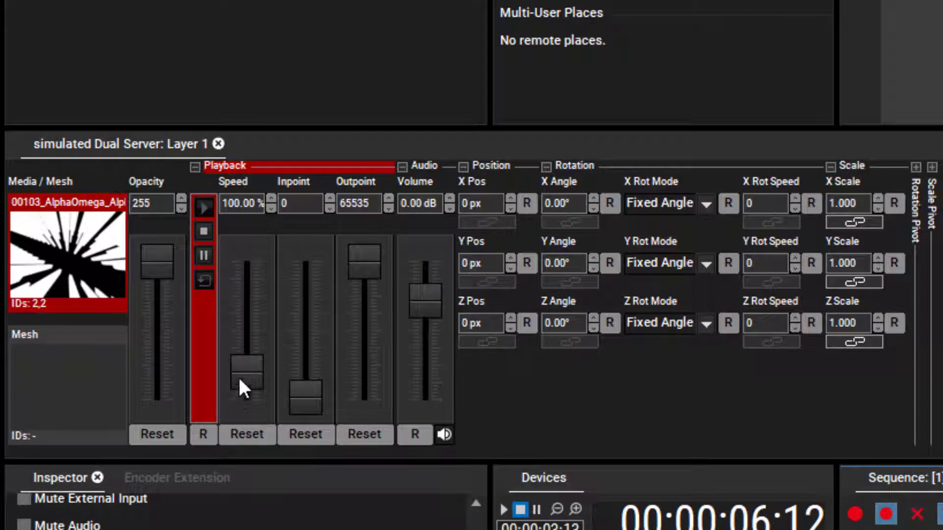
left_click_drag(239, 380, 242, 249)
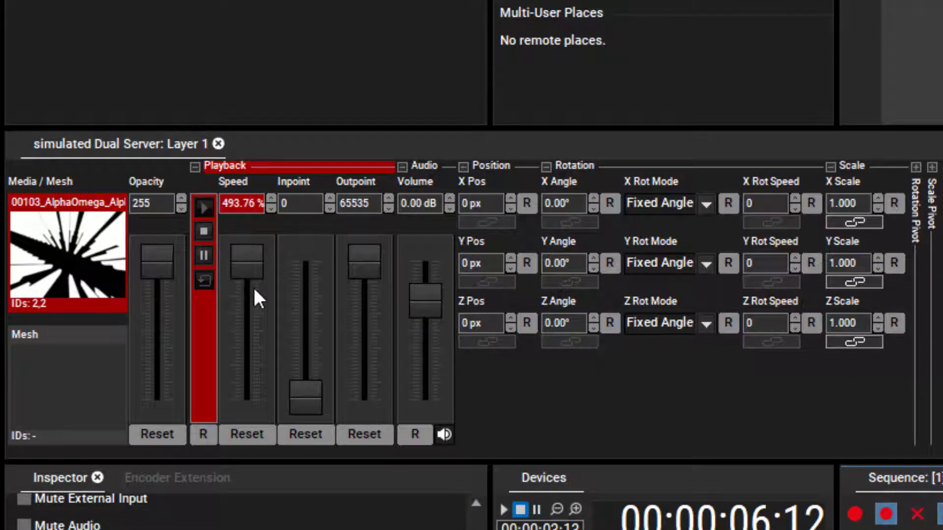
left_click_drag(252, 279, 249, 460)
left_click_drag(249, 414, 245, 379)
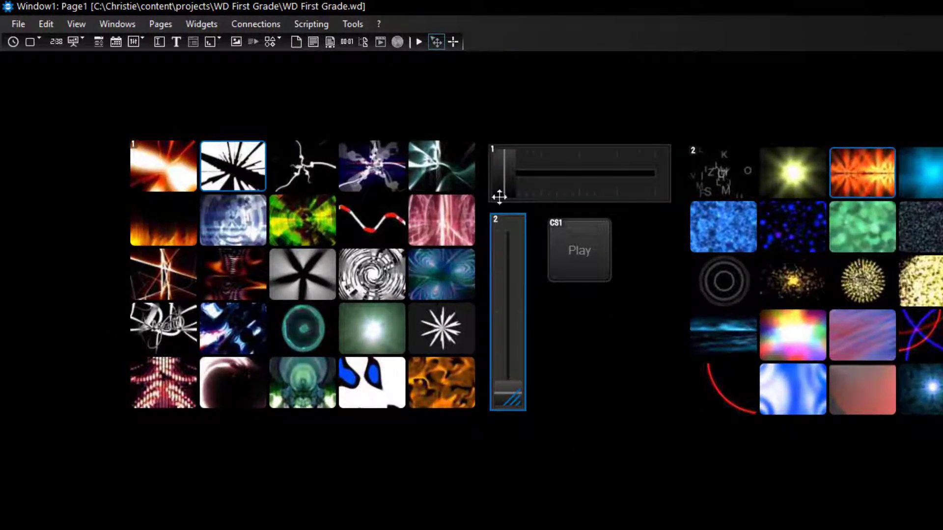
Open the PB Parameter List help and scroll its table of parameter value ranges.
left_click(379, 25)
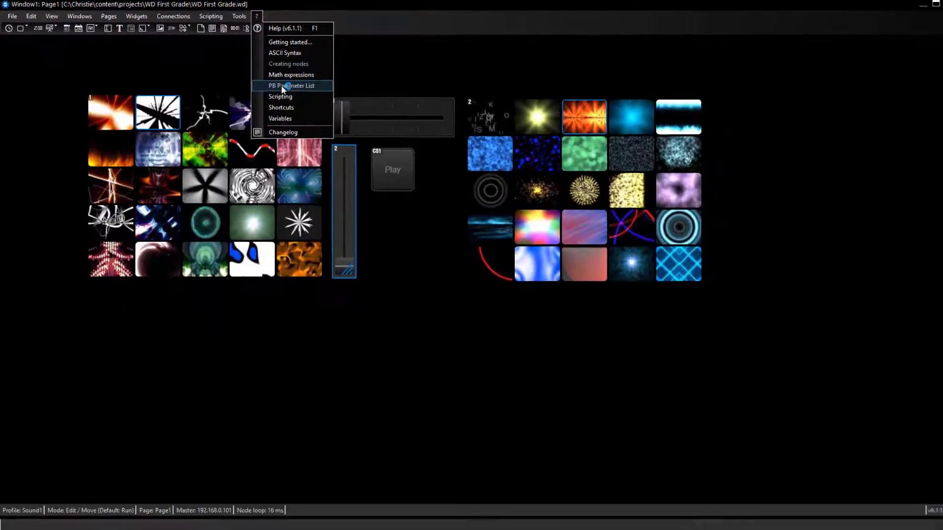
left_click(283, 86)
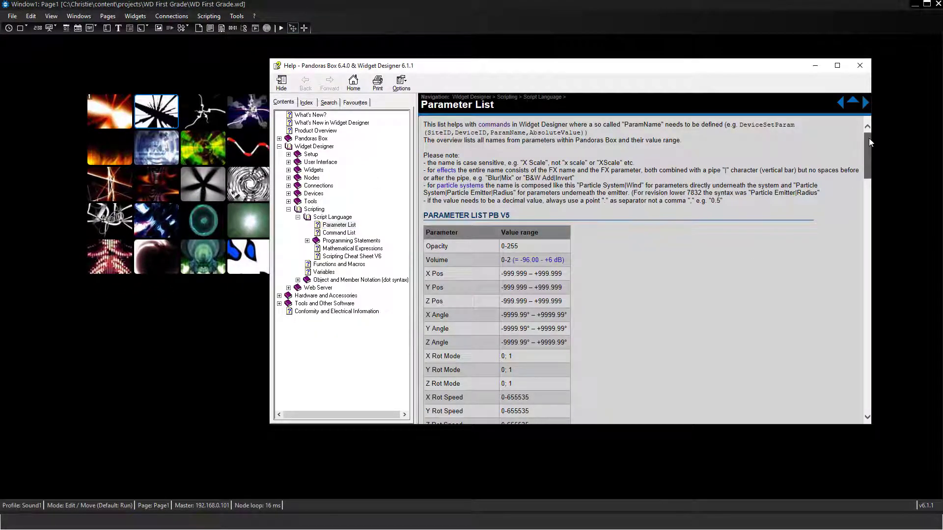
left_click_drag(867, 137, 831, 142)
scroll(853, 151, "down", 8)
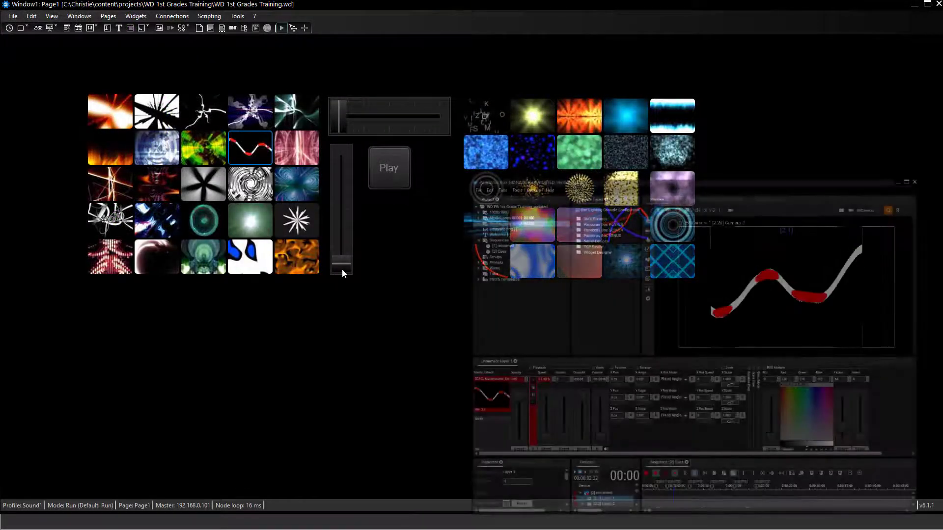
Drag the vertical speed fader up to raise layer 1's playback speed to about 29%.
left_click_drag(341, 268, 334, 144)
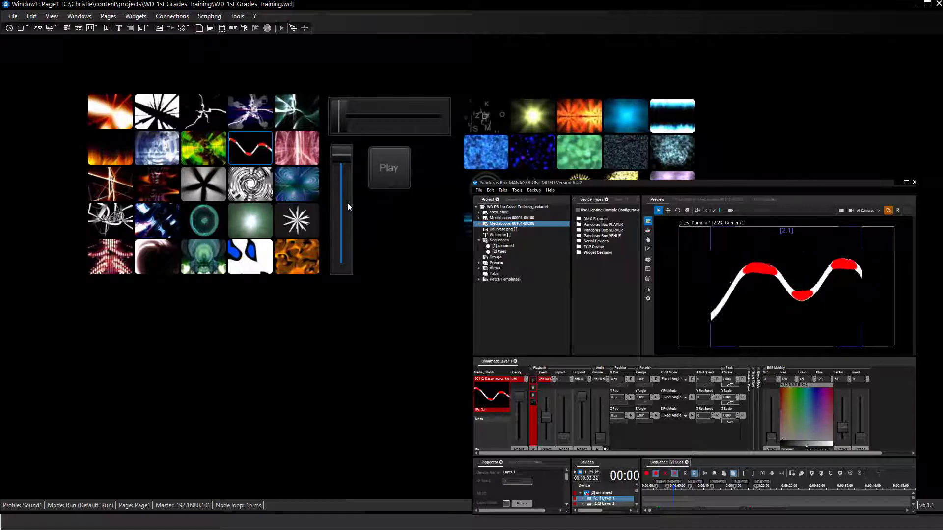
In Edit mode, copy the vertical speed fader and place the duplicate right of Play.
left_click(293, 29)
left_click(341, 265)
key("ctrl+c")
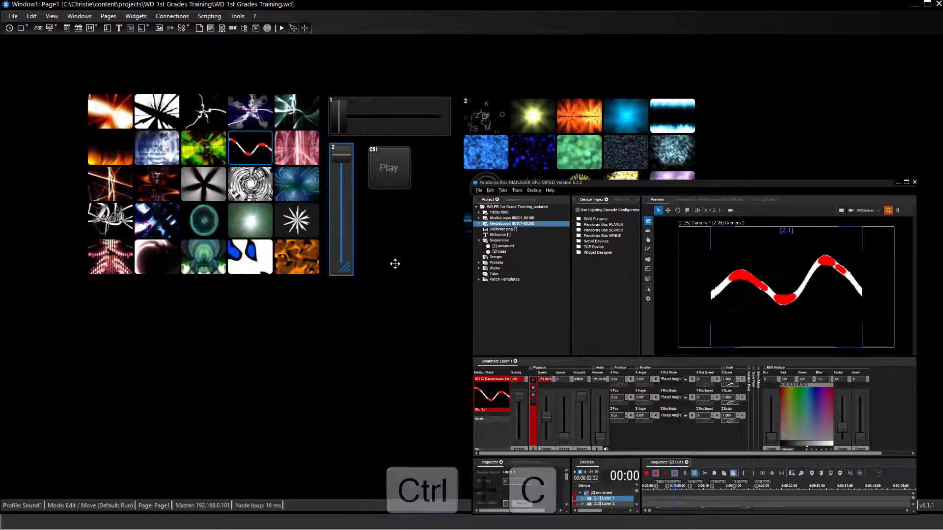
key("ctrl+v")
left_click_drag(412, 327, 441, 199)
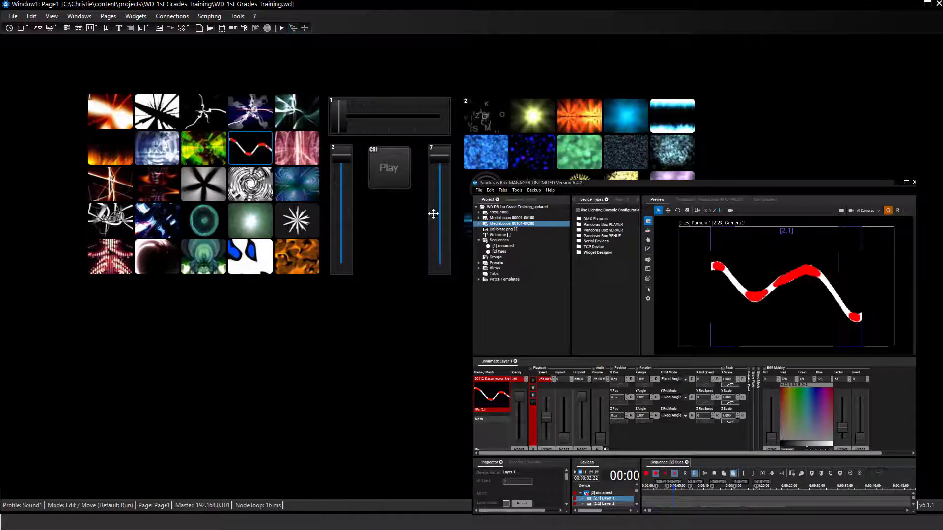
Change the duplicate fader's device from 2.1 to 2.2.
double_click(432, 213)
left_click(456, 219)
key("BackSpace")
type("2.2")
left_click(442, 414)
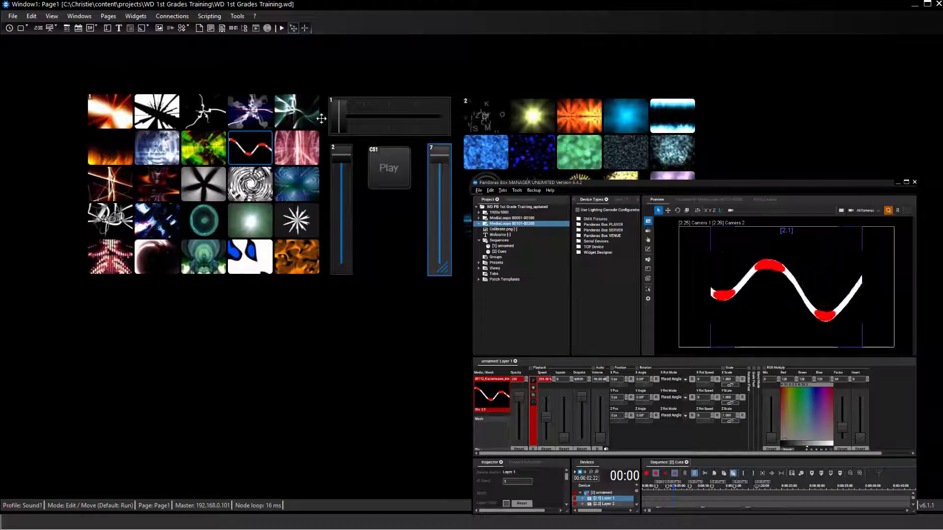
In Run mode, crossfade to the yellow glow clip on layer two and vary its playback speed.
left_click(281, 28)
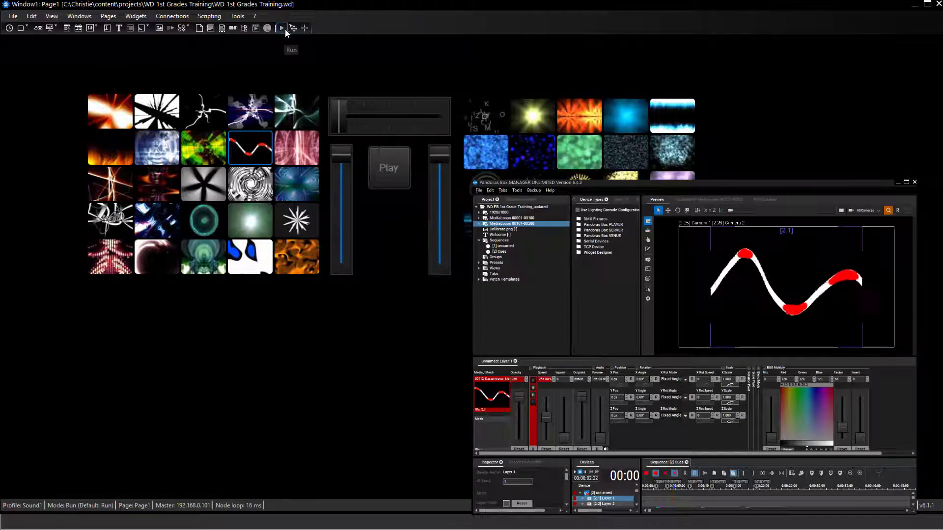
left_click(544, 120)
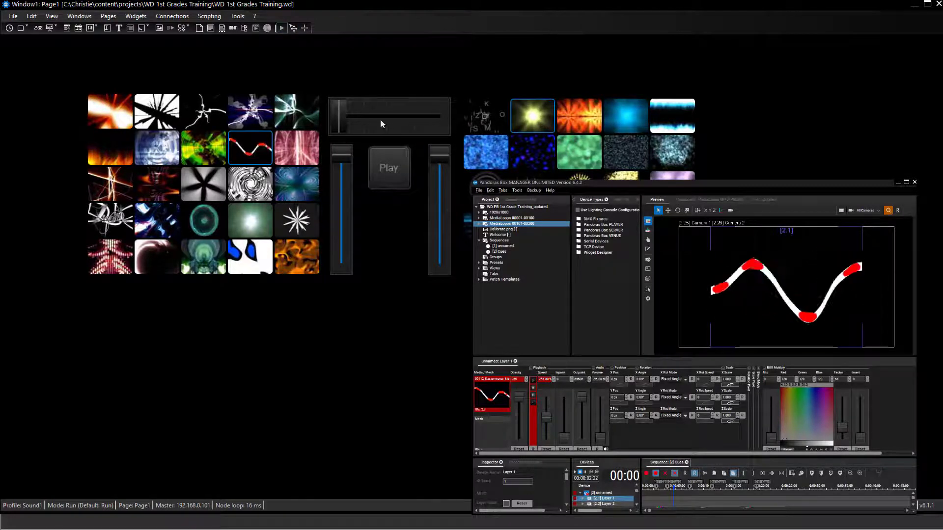
left_click_drag(344, 124, 420, 127)
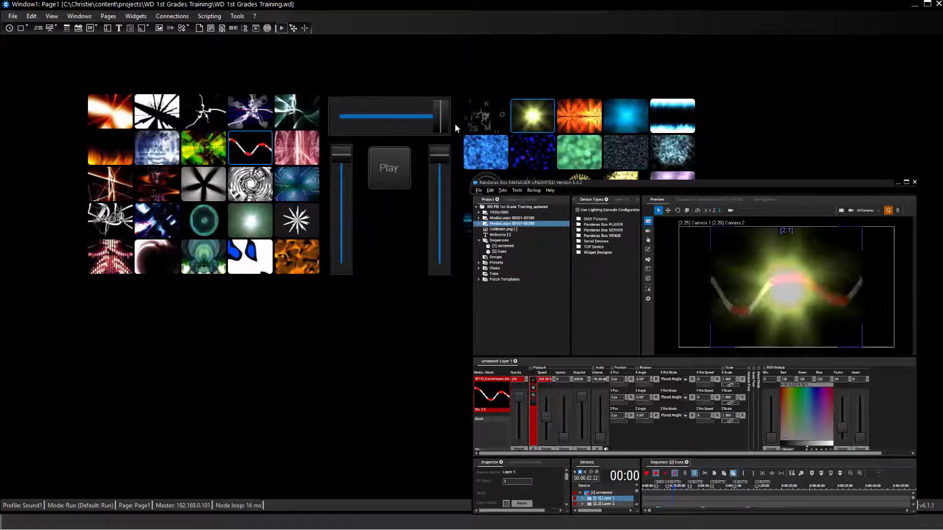
left_click_drag(446, 158, 445, 166)
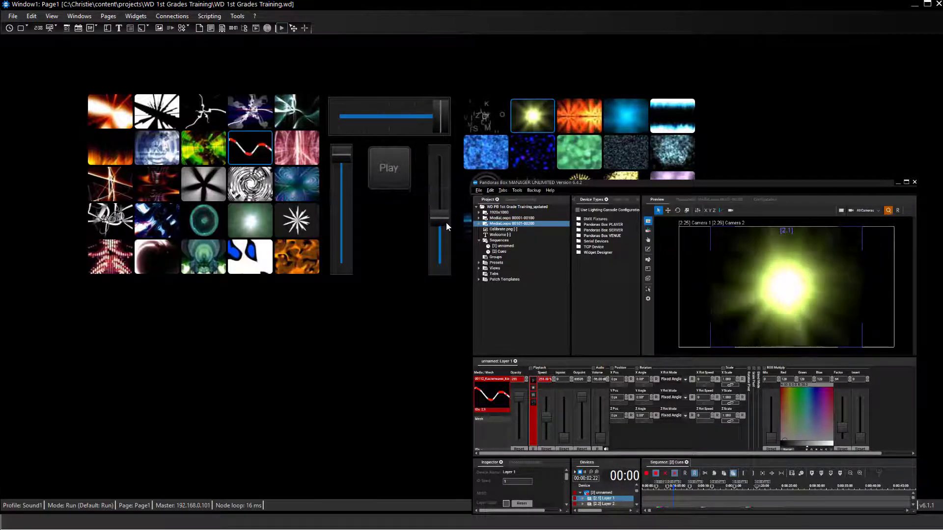
left_click_drag(446, 223, 443, 279)
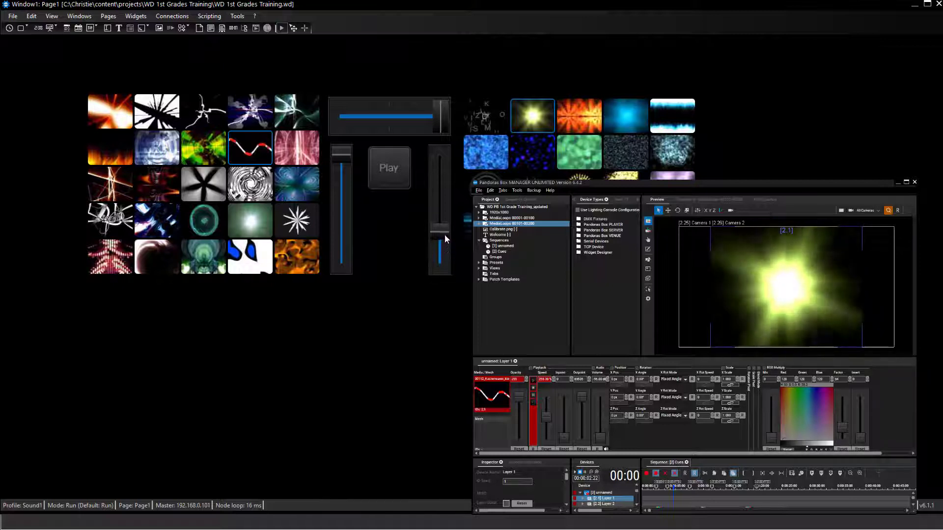
left_click_drag(445, 234, 446, 150)
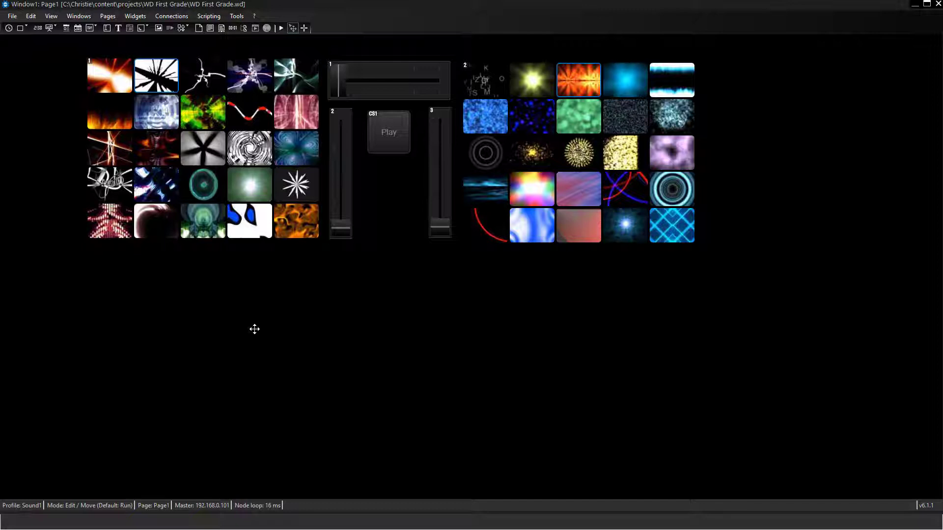
Create CustomScript2 from the Buttons dropdown and drag it just beneath the Play button.
left_click(25, 29)
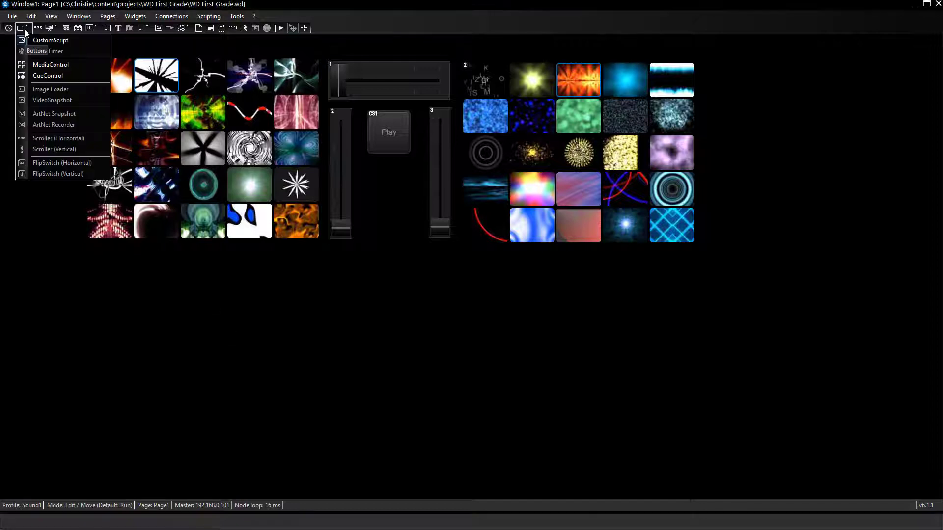
left_click(35, 39)
left_click(374, 195)
left_click_drag(385, 204, 384, 188)
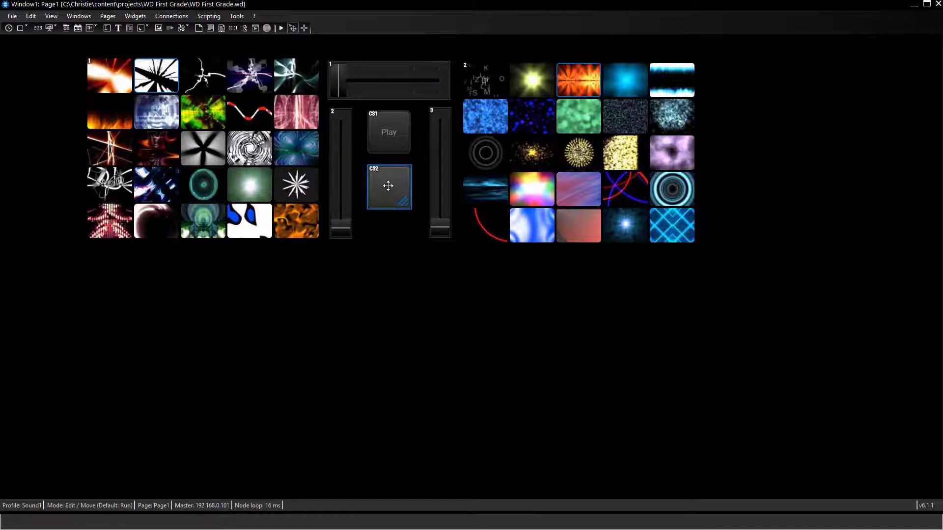
left_click(389, 243)
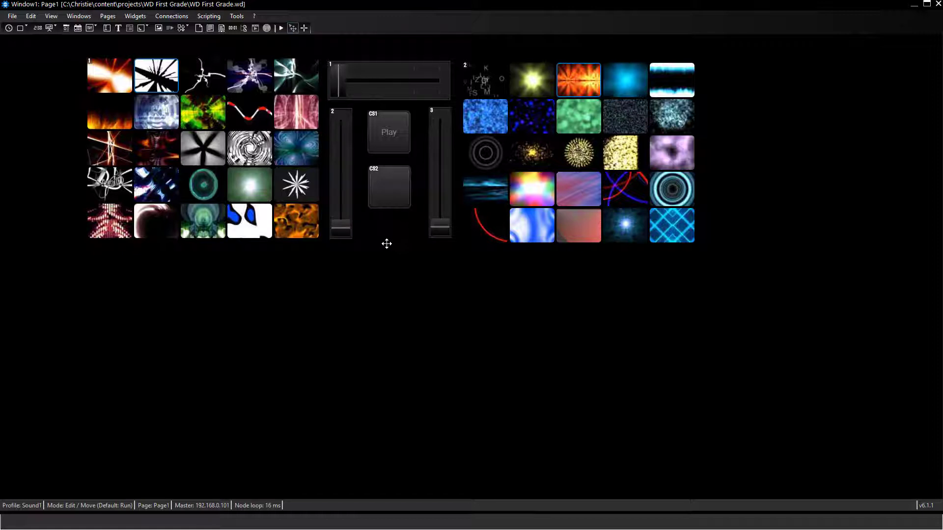
Open CustomScript2's properties and expand its Settings to review the button Type options.
right_click(393, 196)
left_click(417, 202)
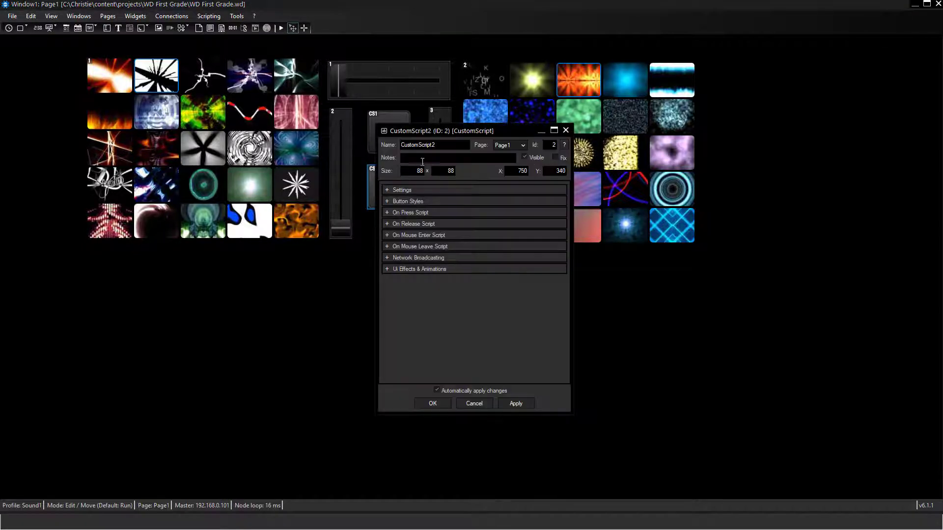
left_click_drag(422, 135, 518, 134)
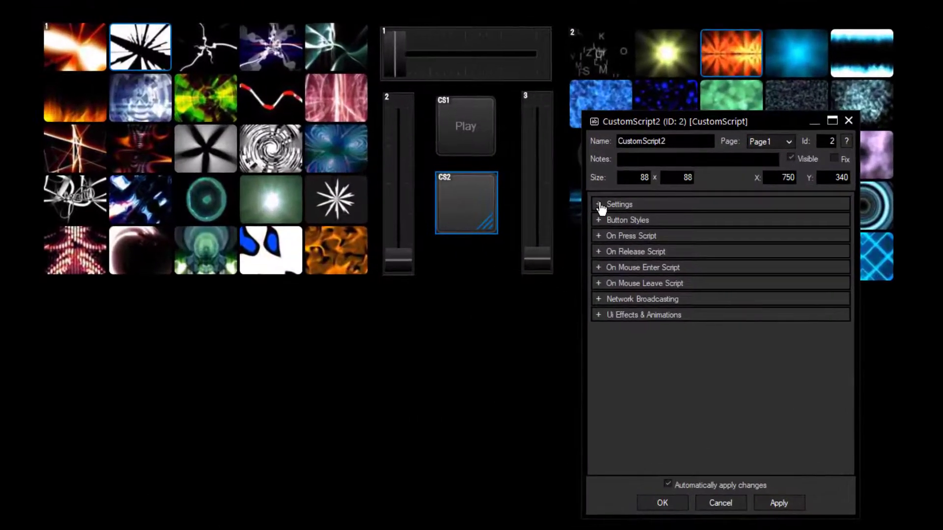
left_click(598, 204)
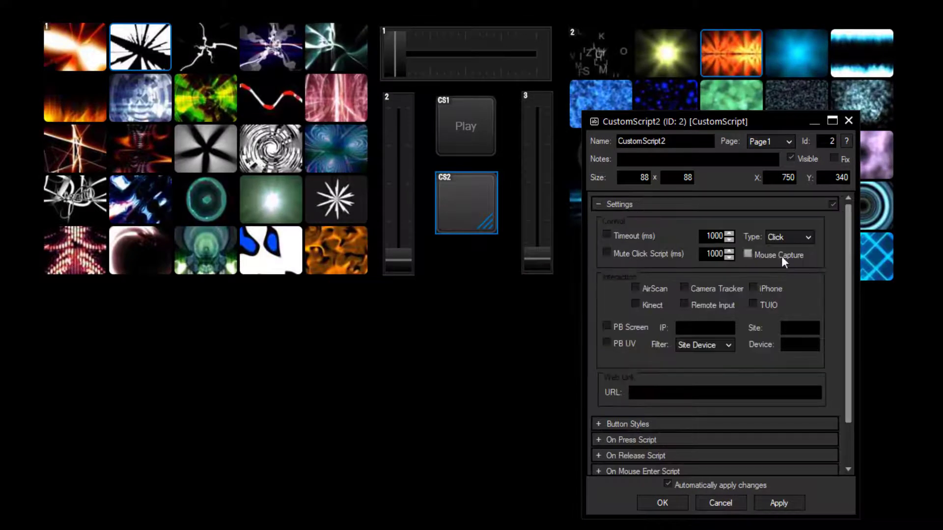
left_click(808, 238)
left_click(808, 239)
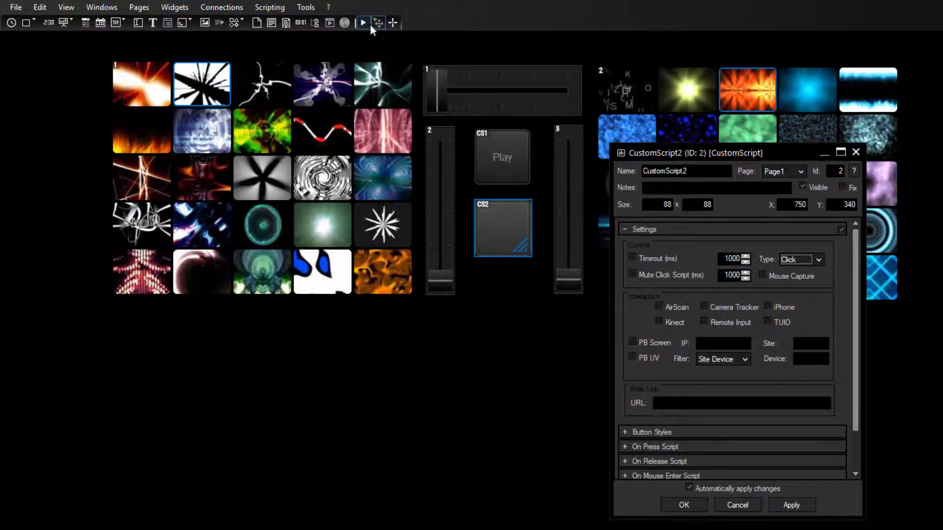
Change CustomScript2's Type from Click to Toggle and test it in Run mode.
left_click(367, 22)
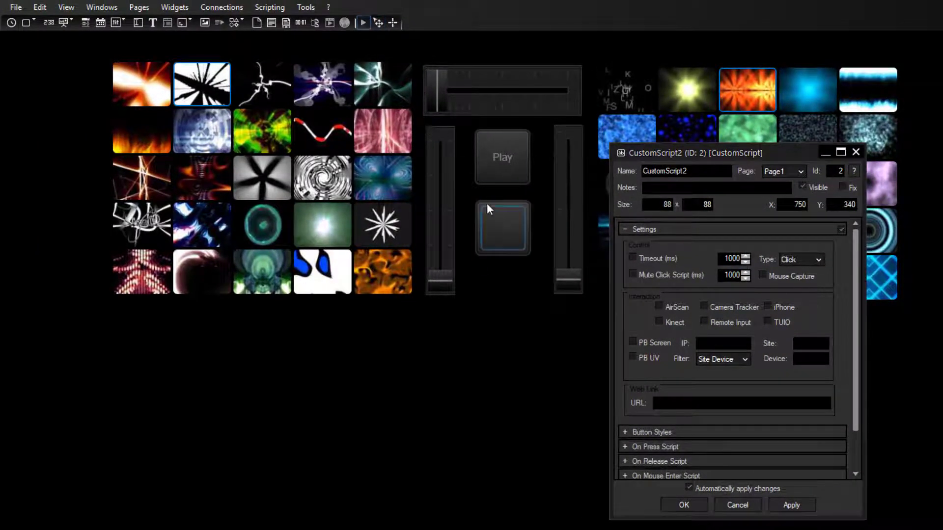
left_click(501, 237)
left_click(815, 259)
left_click(801, 278)
left_click(509, 238)
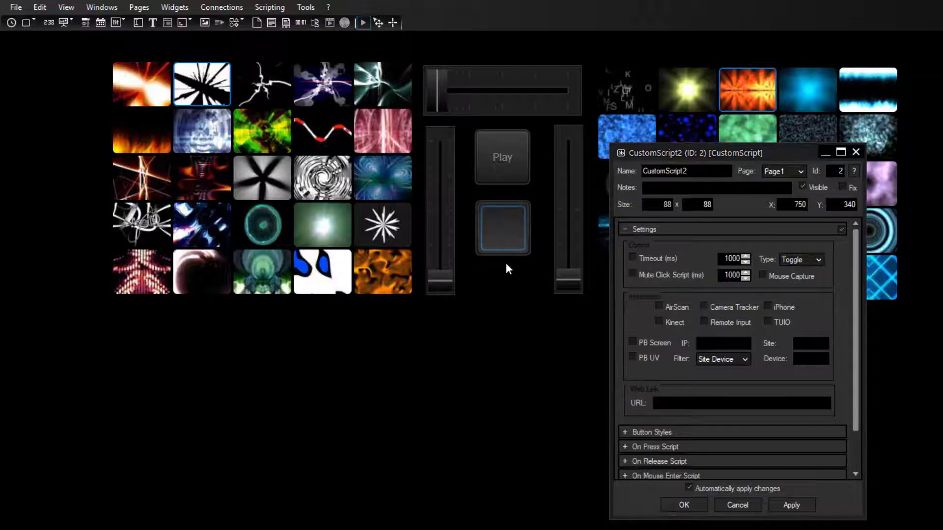
left_click(508, 235)
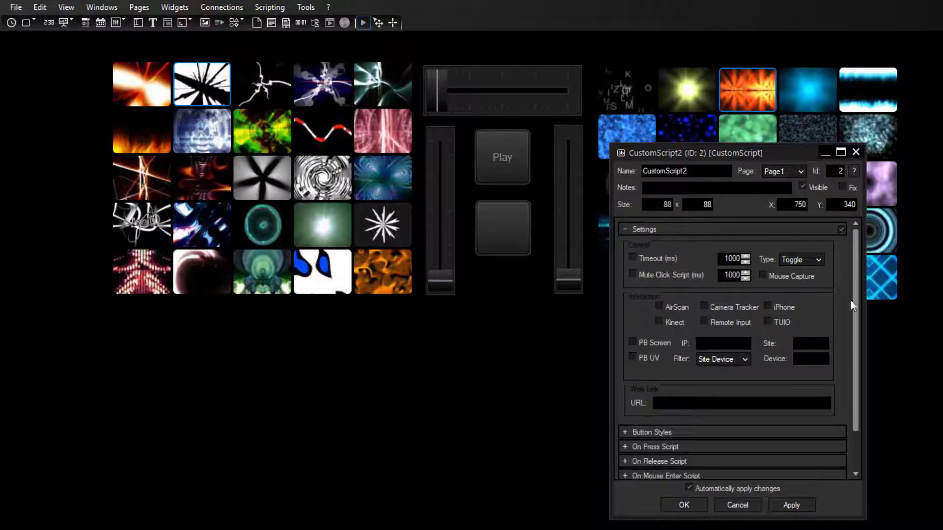
Enter WDFaderUp(1,1.5) as the On Press script.
left_click_drag(855, 300, 853, 355)
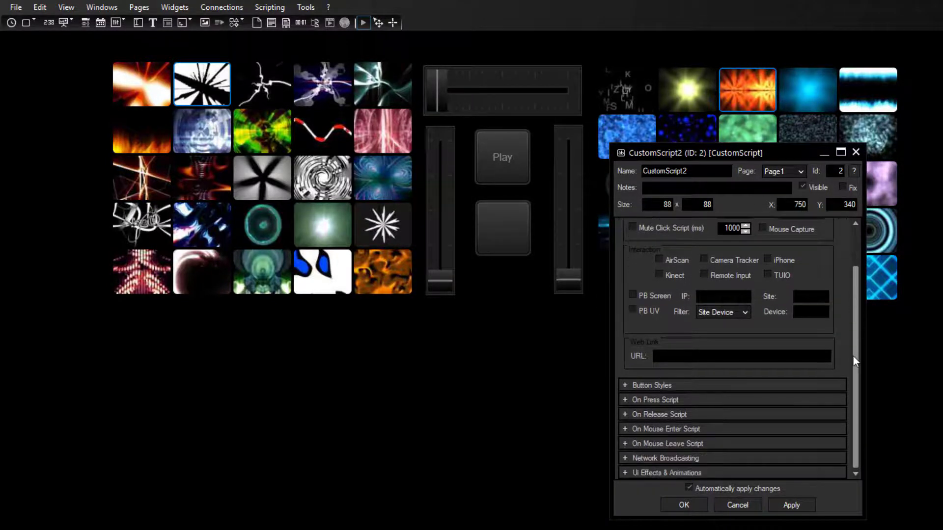
left_click(628, 400)
type("W")
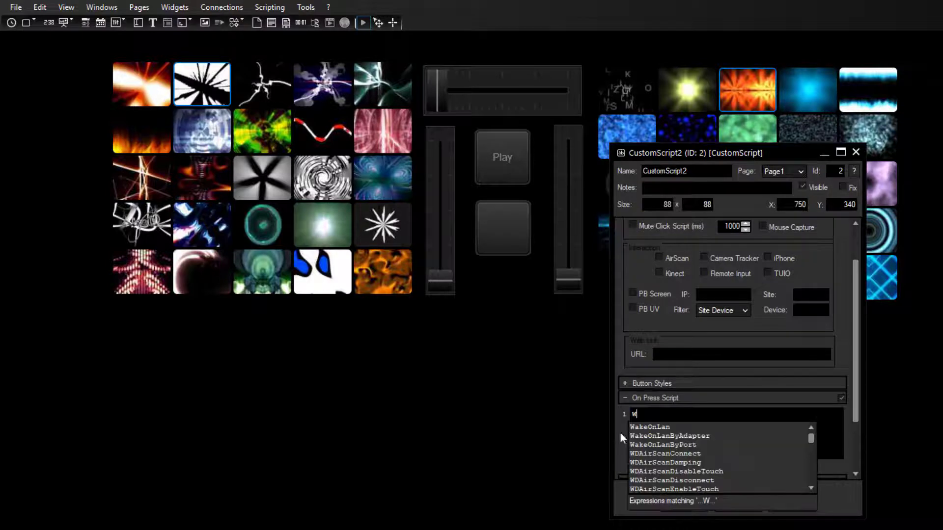
type("dfader")
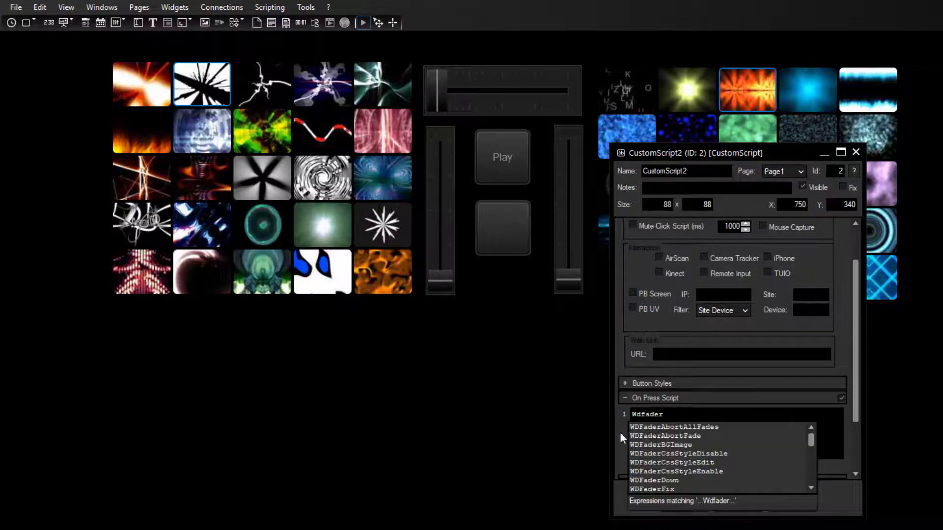
type("up(")
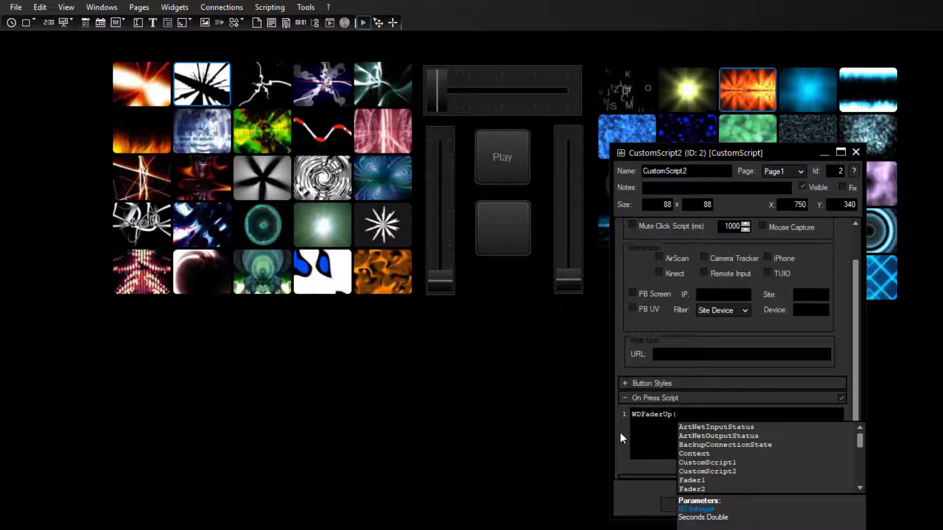
type("1,1.5)")
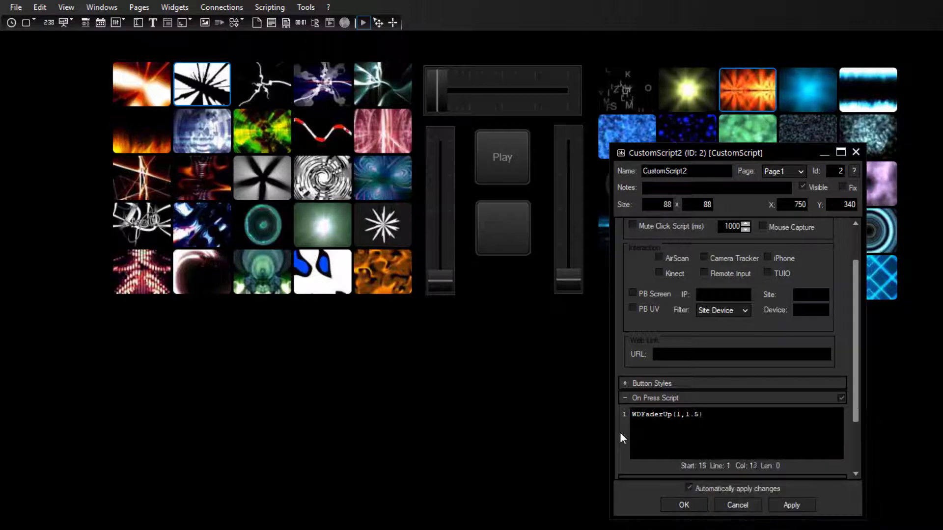
Enter WDFaderDown(1,1.5) as the On Release script, confirm with OK, and test the crossfader.
left_click_drag(855, 352, 859, 414)
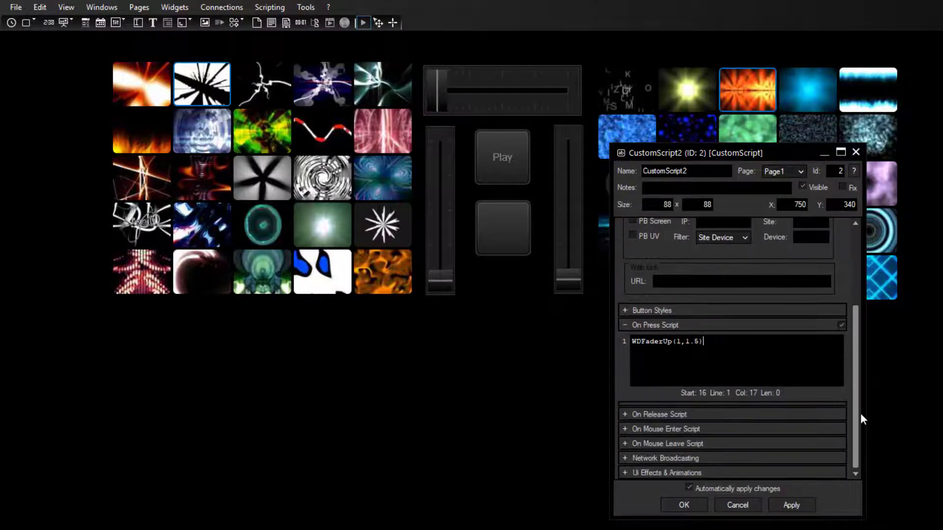
left_click(625, 415)
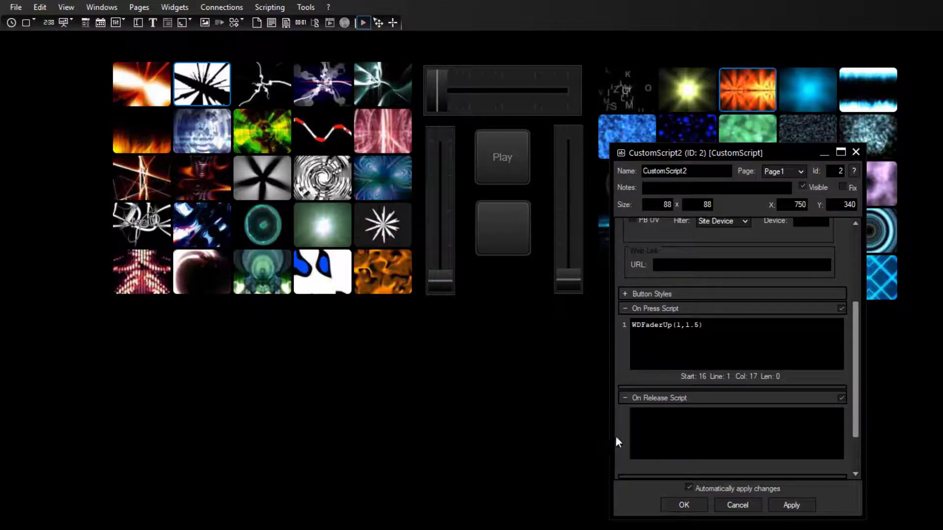
type("WDFaderDown(")
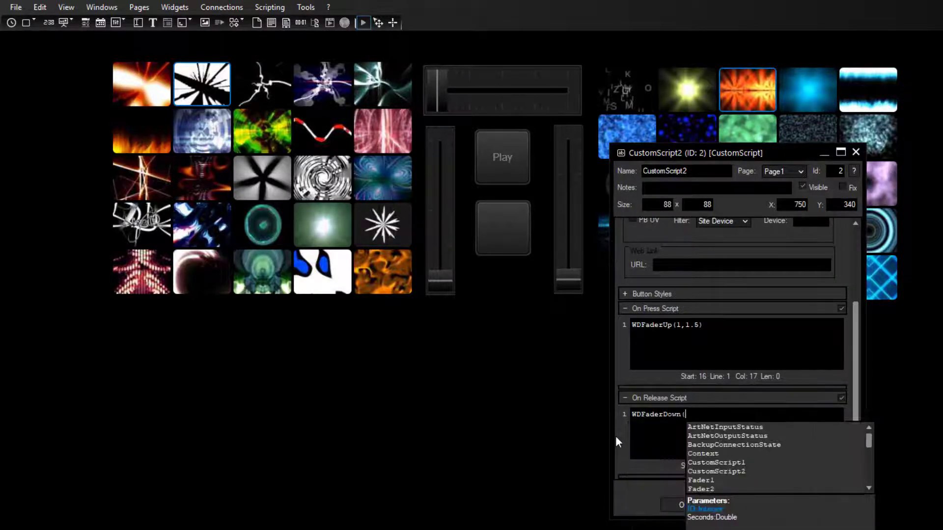
type("1,1.5")
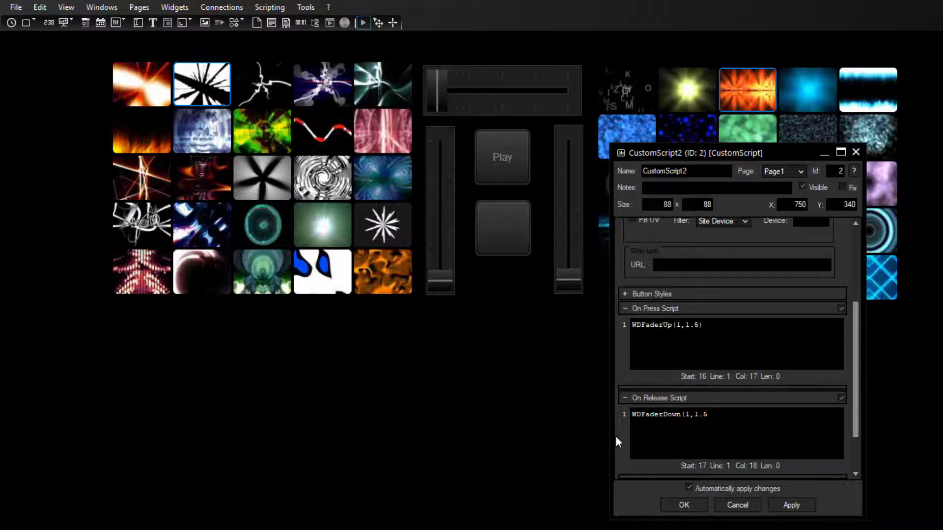
left_click(696, 506)
left_click(513, 240)
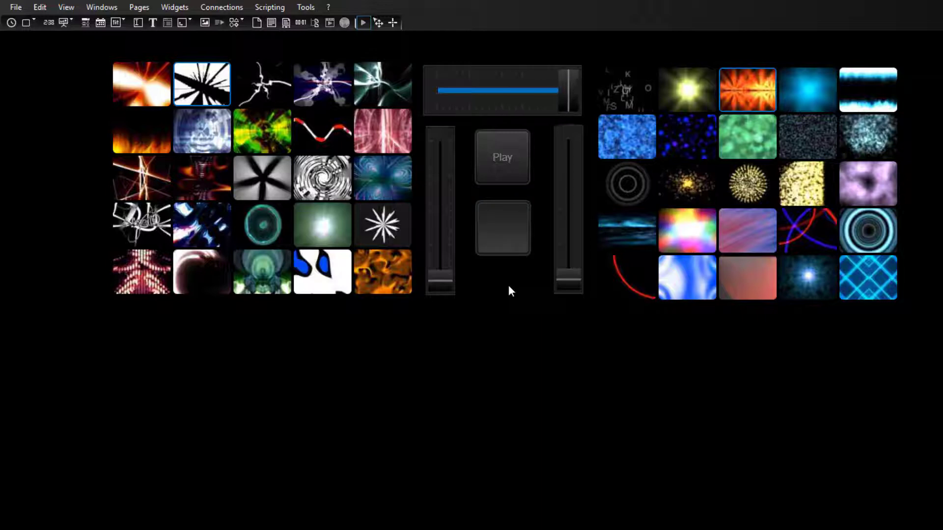
left_click(508, 239)
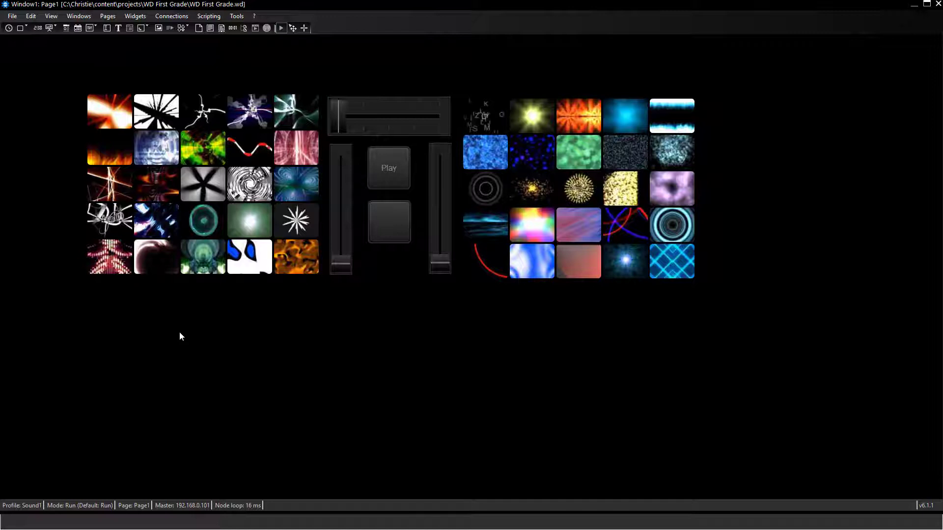
Add WDCustomScriptLabel(2,"<-") as a new line in the On Press script and apply.
right_click(390, 225)
left_click(409, 231)
left_click_drag(440, 134, 584, 115)
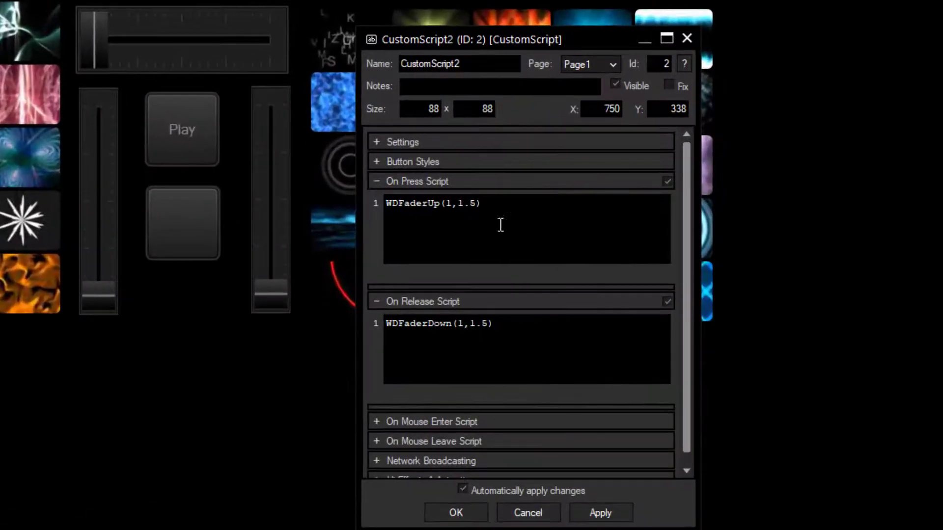
left_click(501, 225)
key("Return")
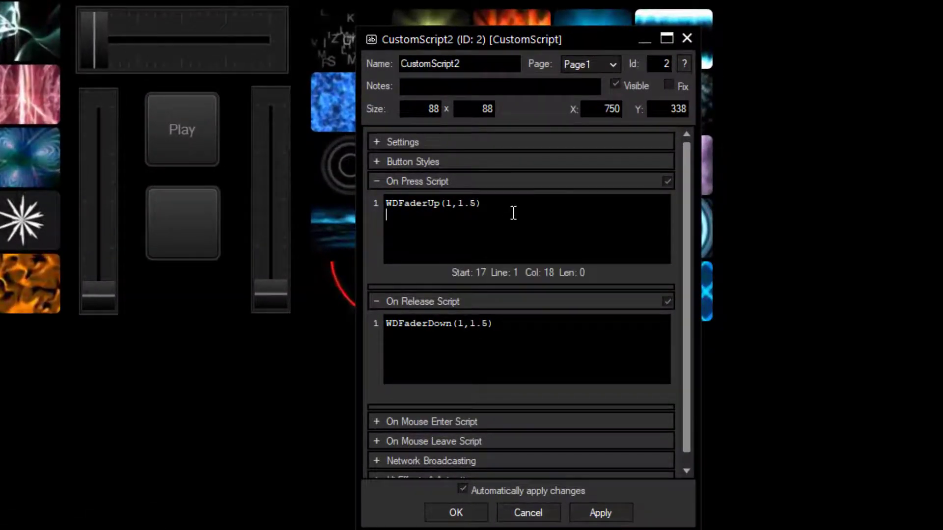
type("WDCustomSc")
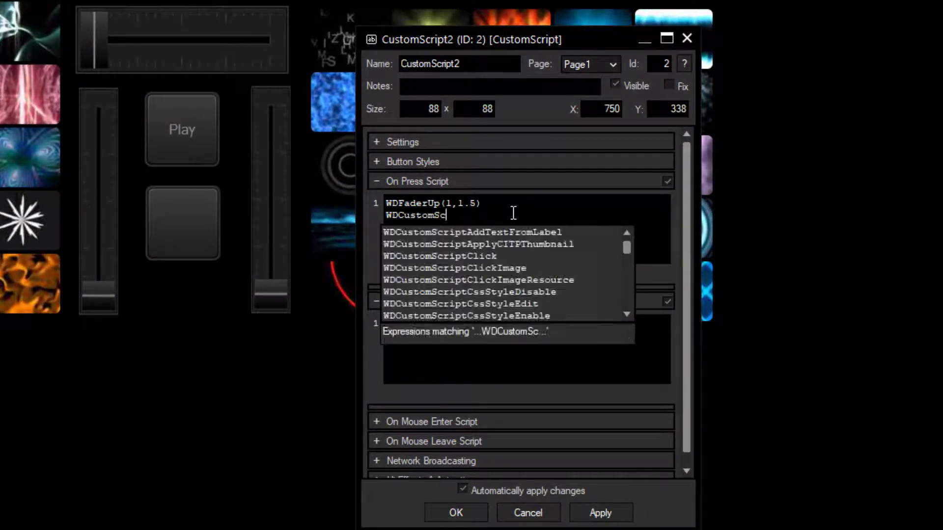
type("riptLabel")
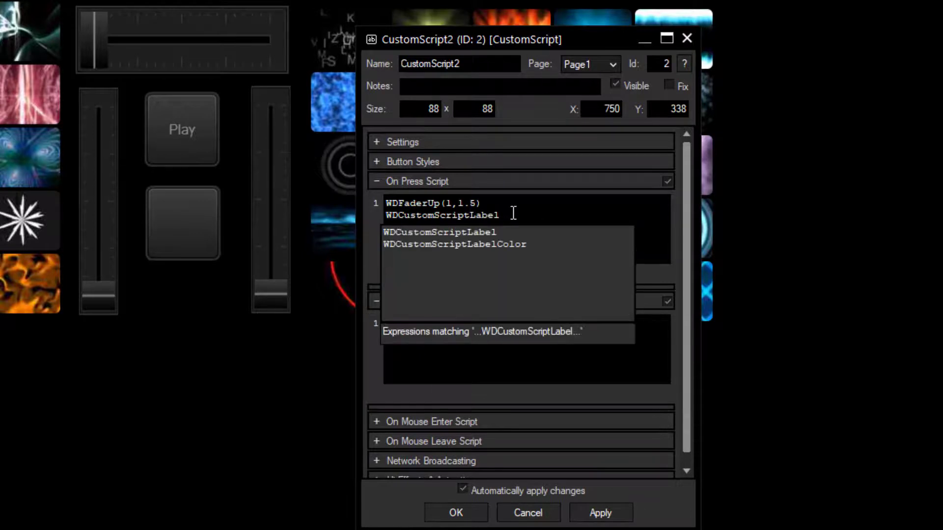
key("Down")
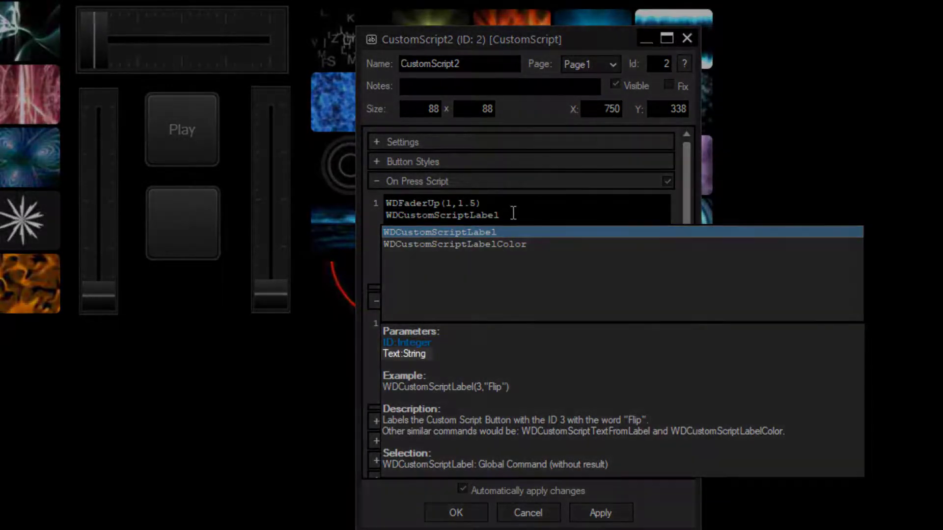
type("(")
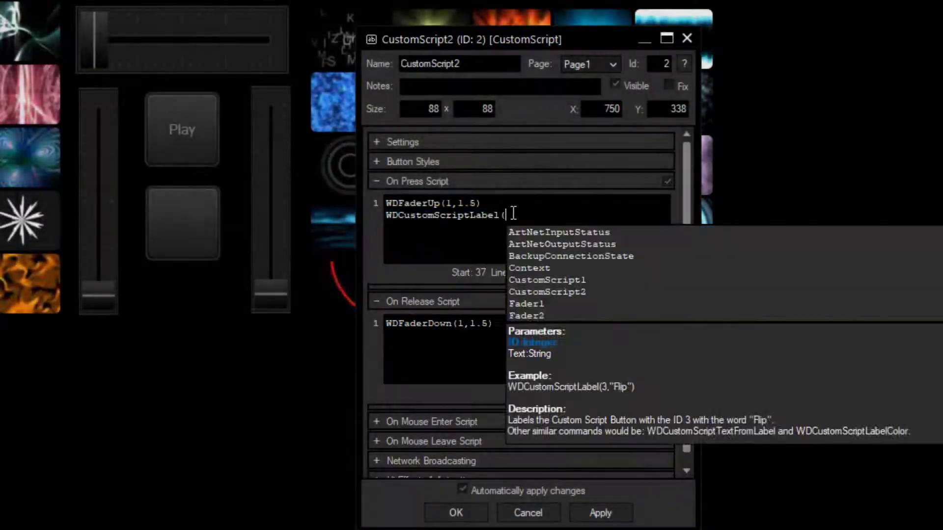
type("2,\"")
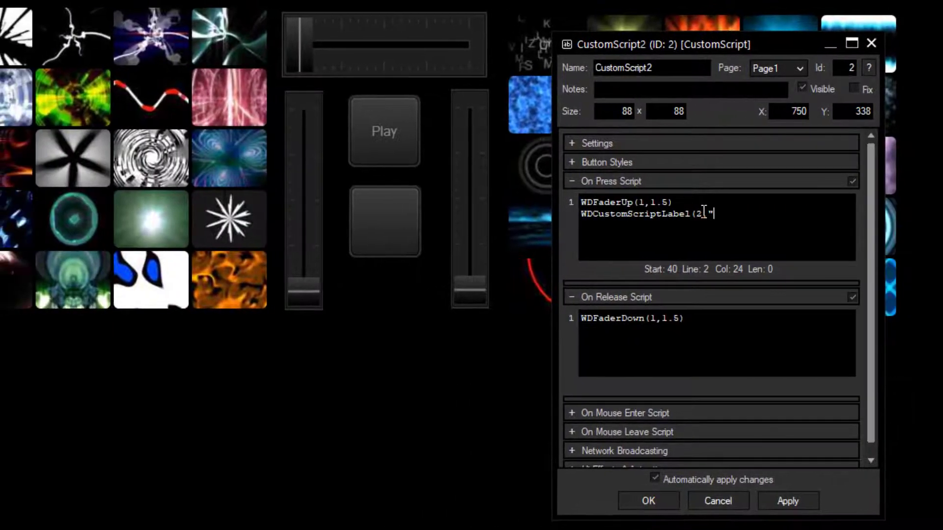
type("<-\")")
left_click(788, 503)
Copy the label line into the On Release script, change it to "->", and apply.
left_click_drag(747, 216, 565, 216)
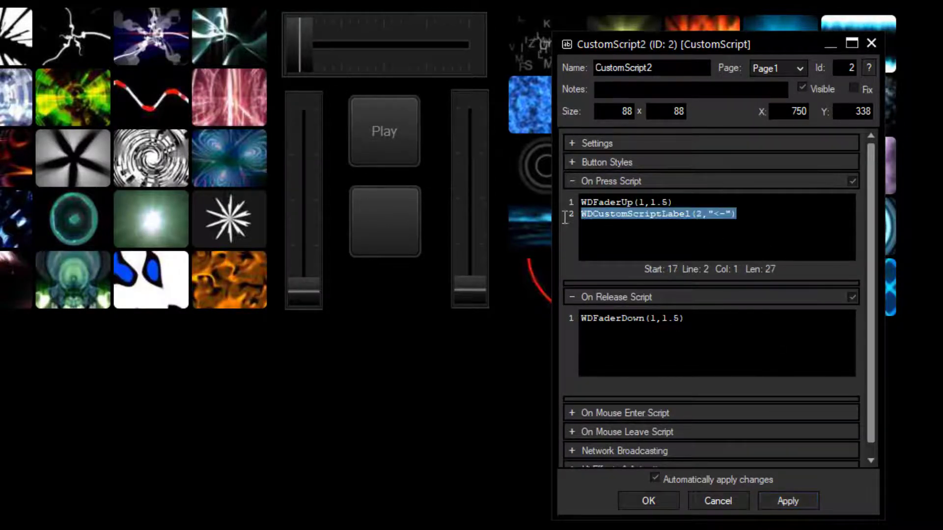
key("ctrl+c")
left_click(728, 330)
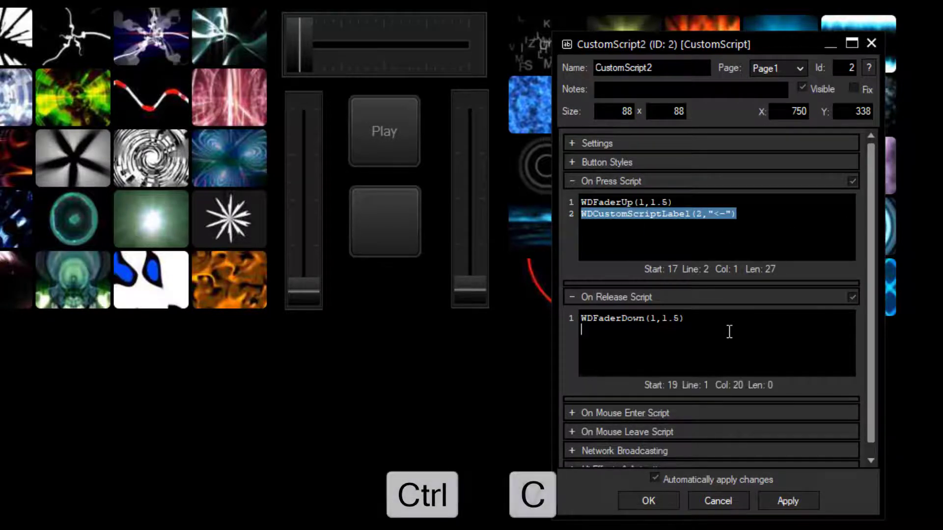
key("ctrl+v")
left_click(720, 331)
key("BackSpace")
key("Right")
type(">")
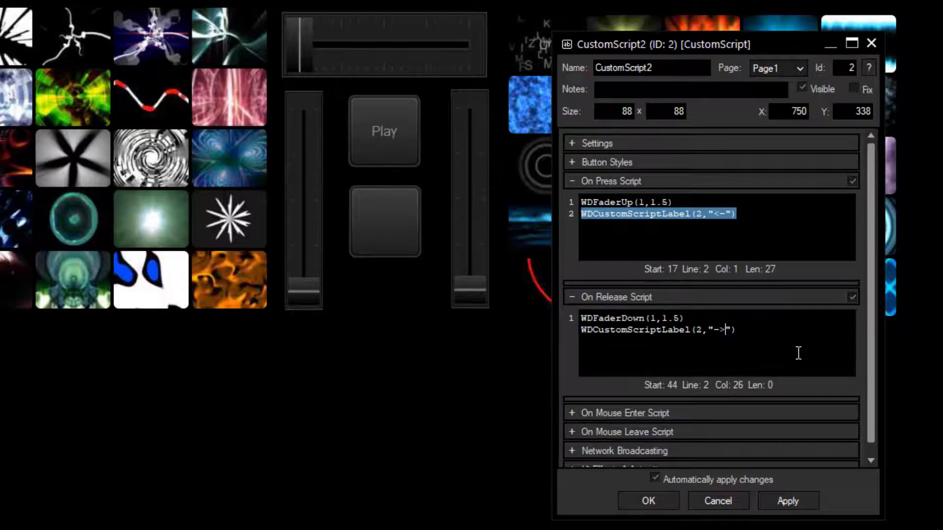
left_click(794, 498)
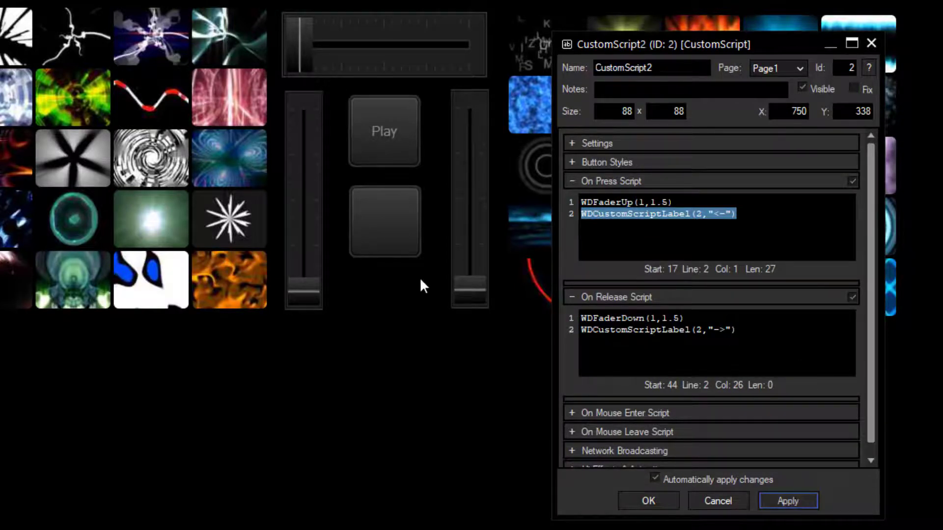
Test the button, checking the label flips between "<-" and "->".
left_click(400, 242)
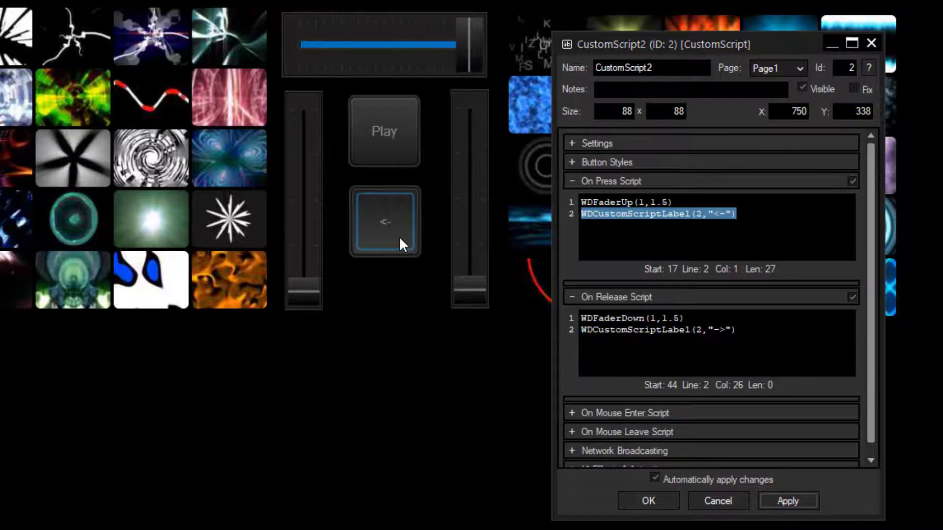
left_click(398, 230)
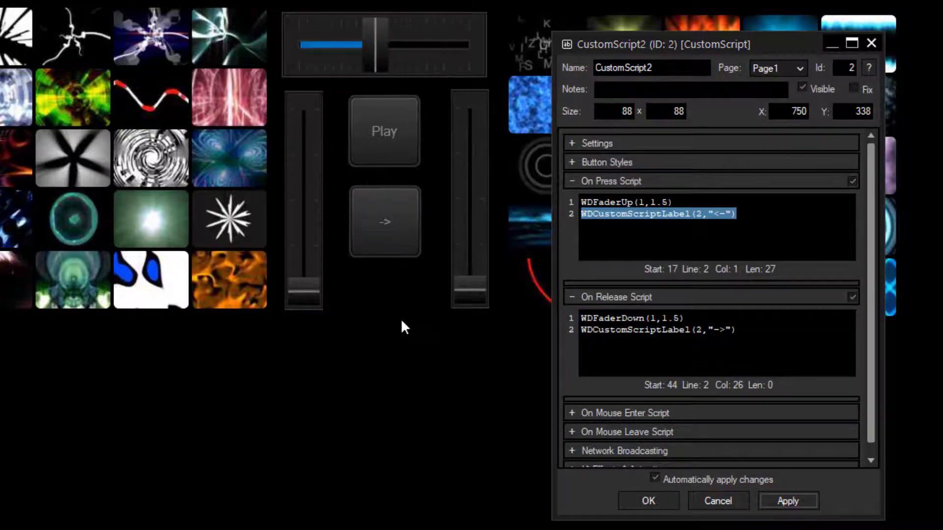
left_click(394, 250)
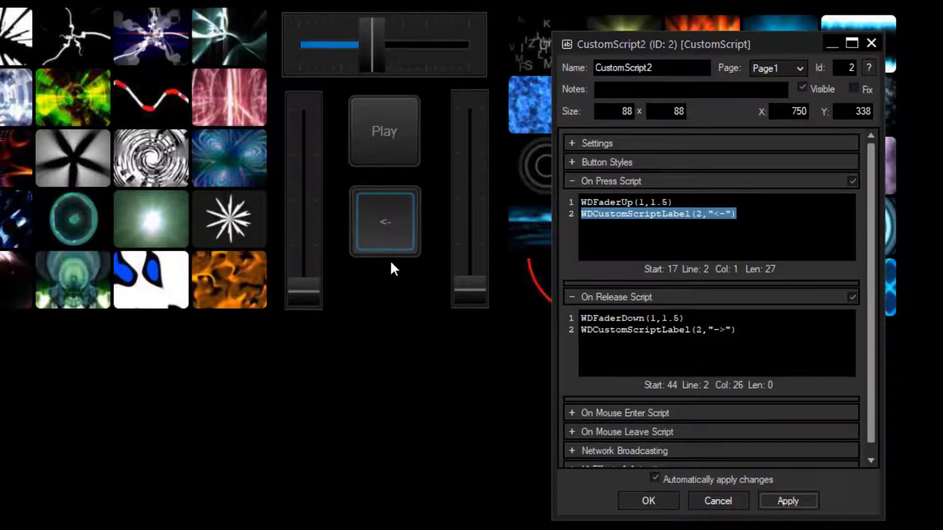
left_click(407, 218)
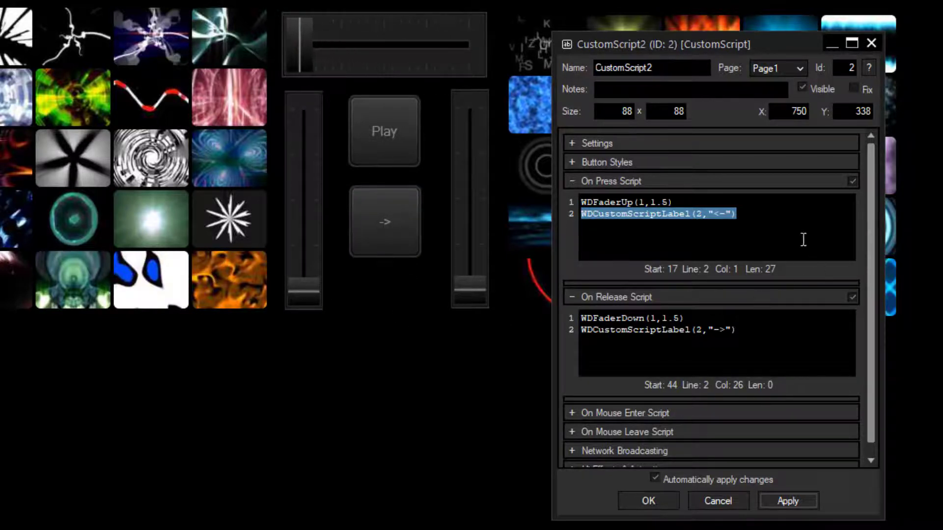
left_click(760, 216)
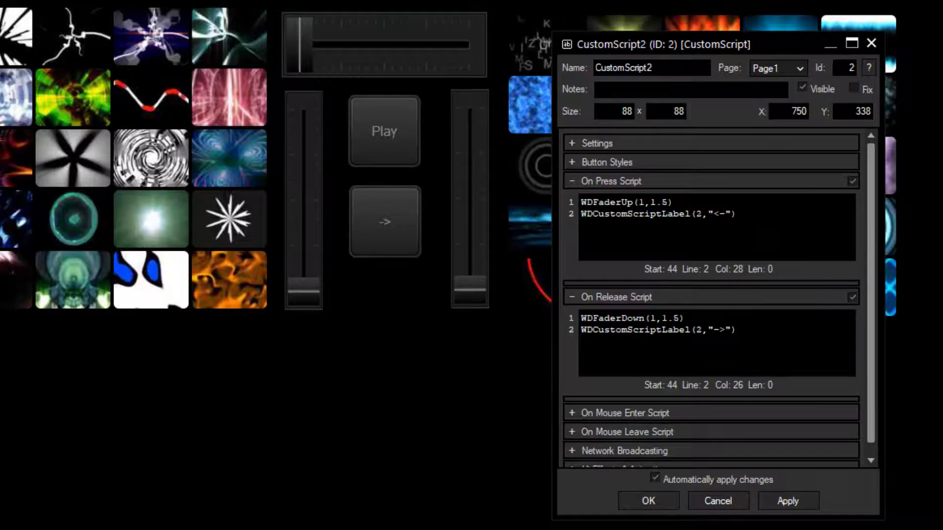
Add WDCustomScriptTint(2,255,0,255) as a third line of the On Press script.
key("Return")
type("WDCust")
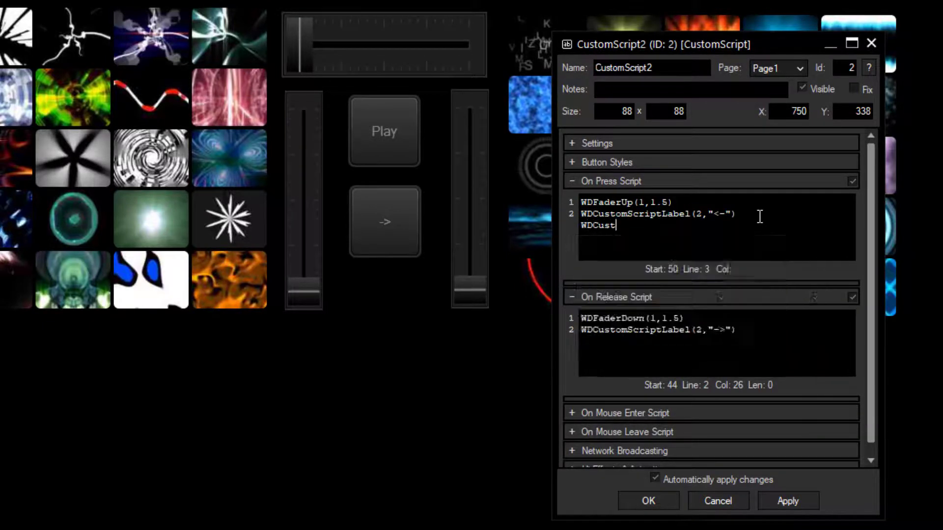
type("omScriptTint")
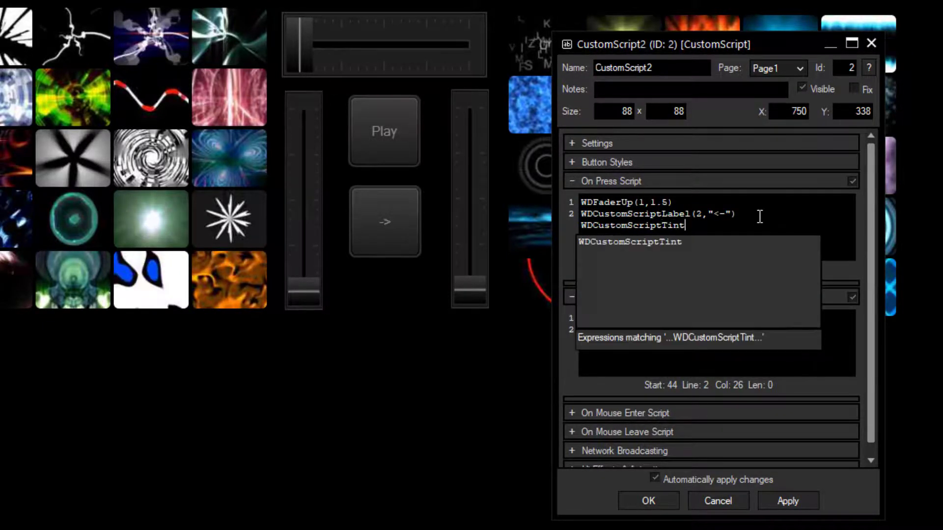
key("Down")
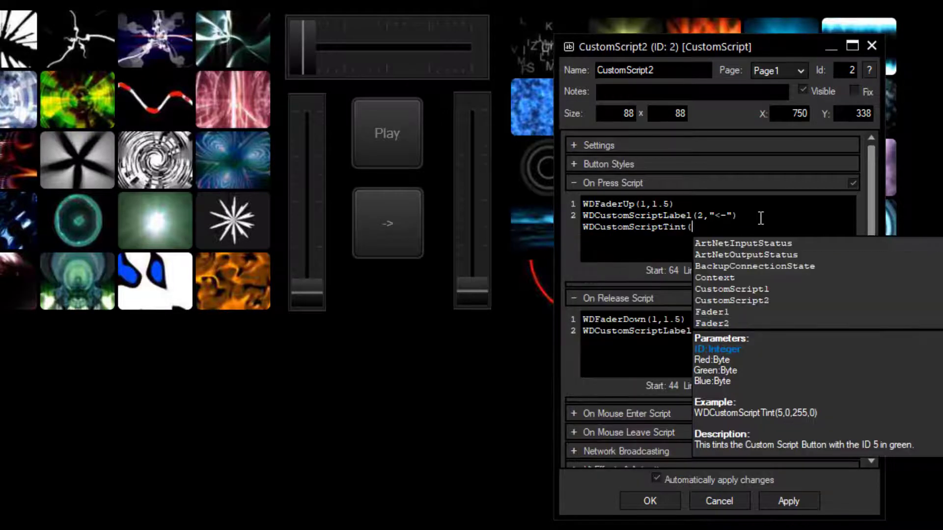
type("(2,2")
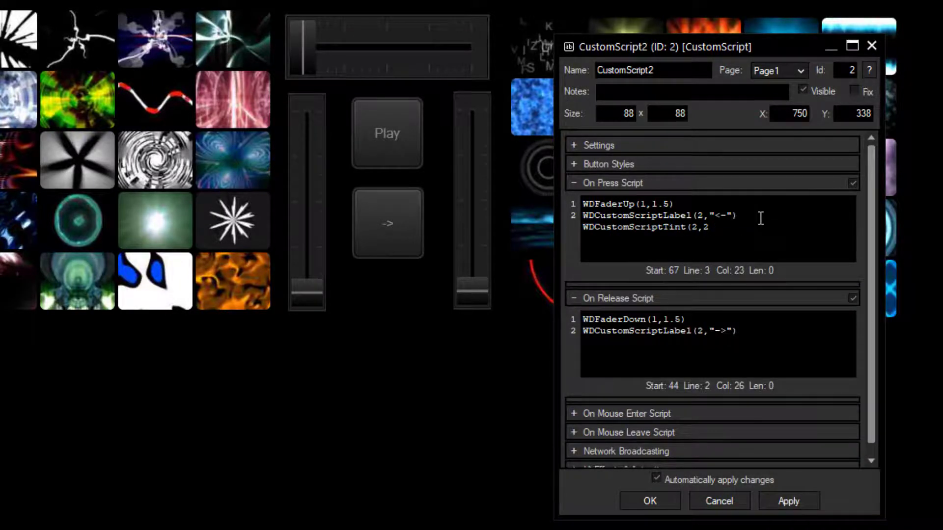
type("55,0")
type(",255")
Copy the tint line into the On Release script and change its values to 2,244,121,32.
key("shift+Home")
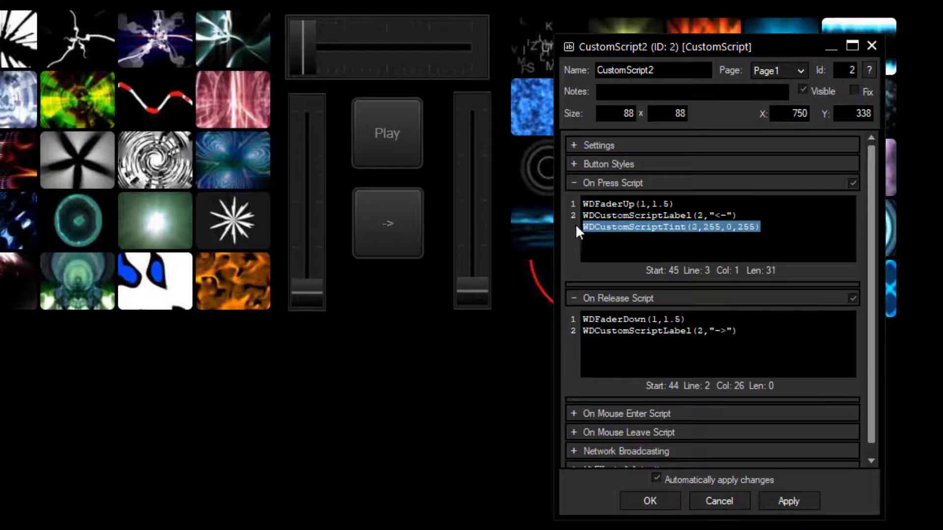
left_click(770, 336)
key("Return")
key("ctrl+v")
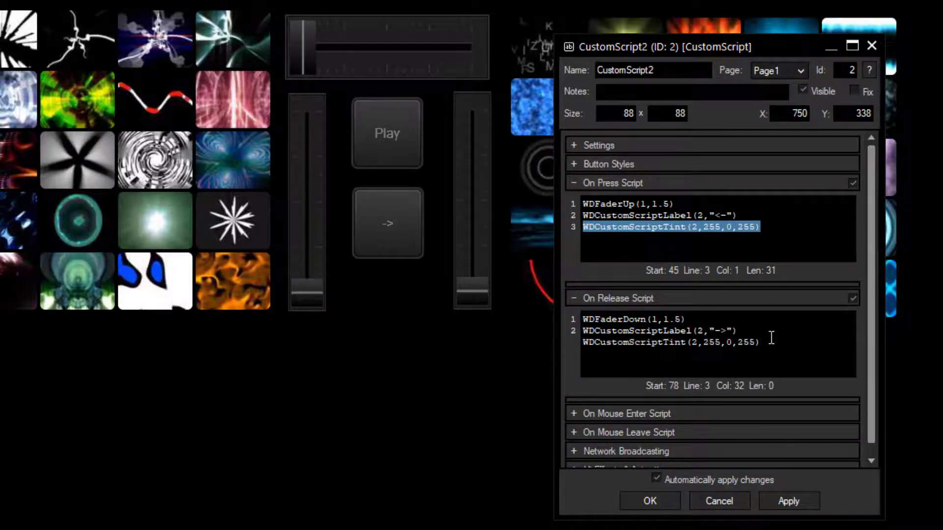
left_click_drag(768, 342, 699, 346)
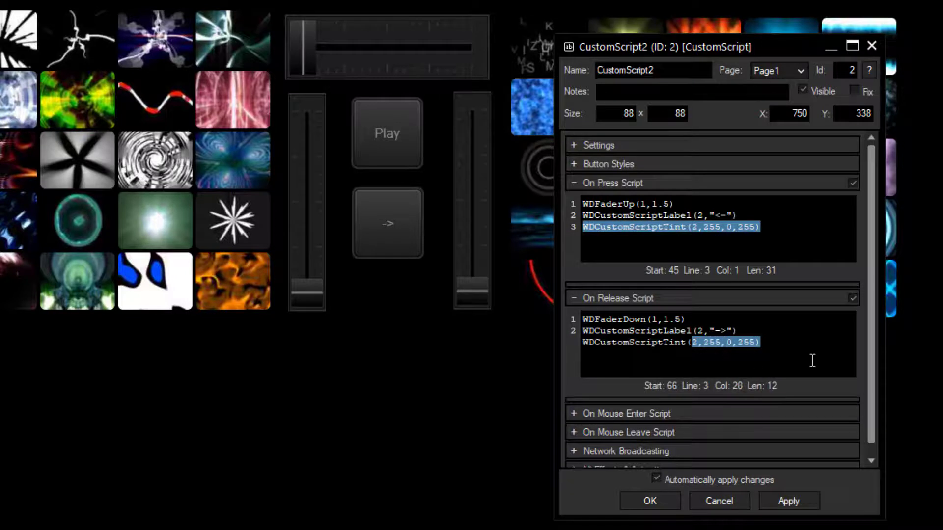
key("BackSpace")
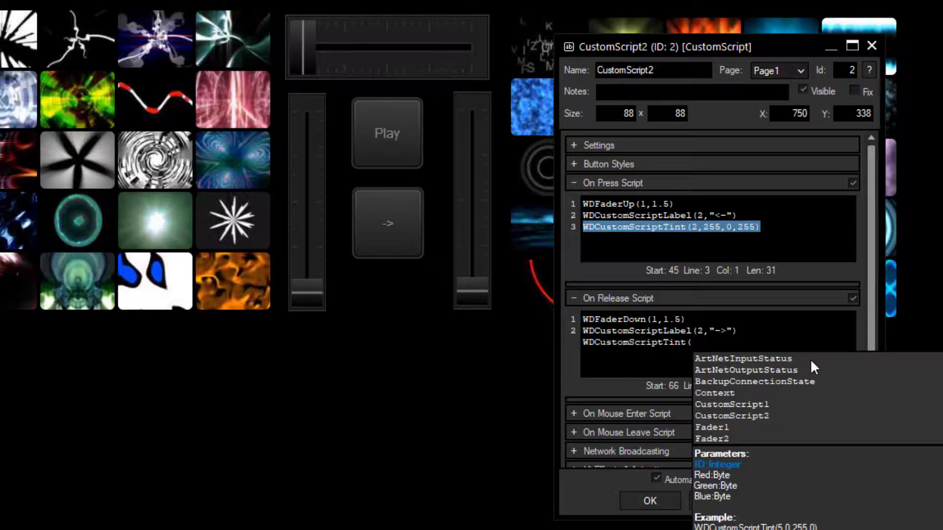
type("2,244,")
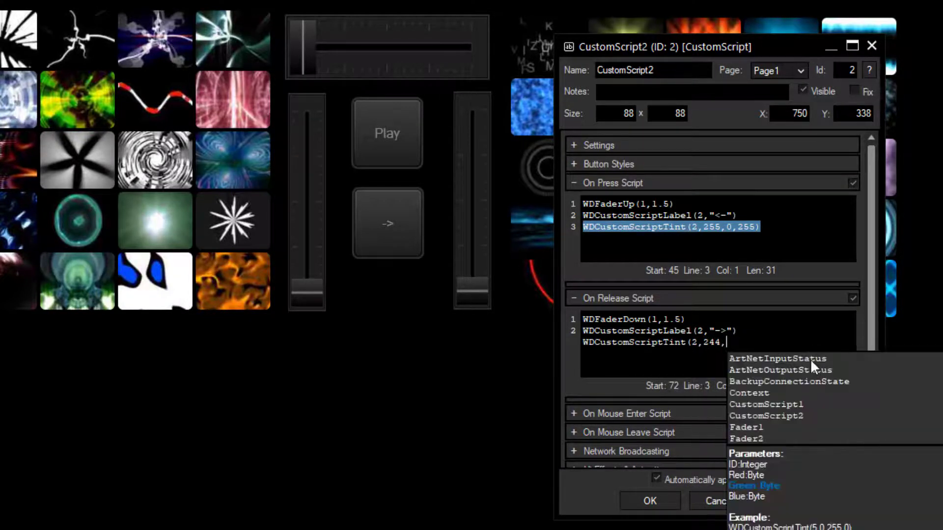
type("121,32")
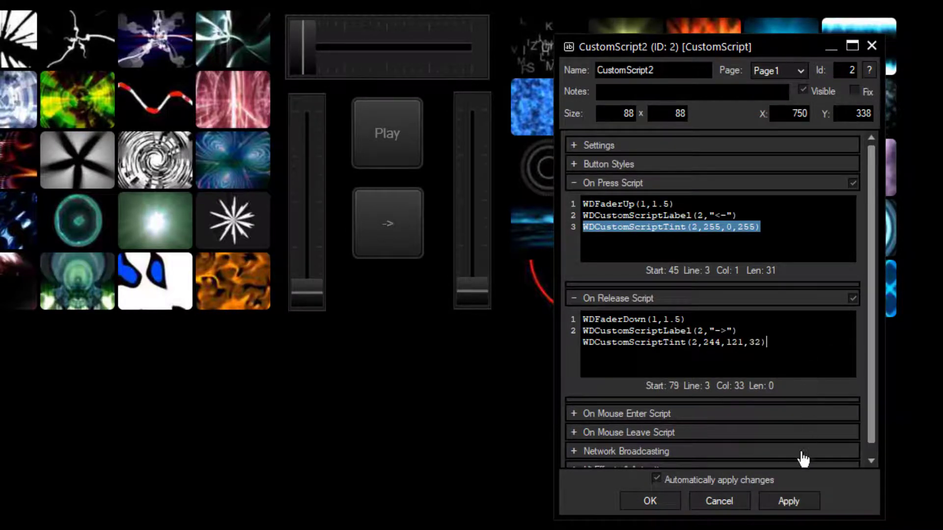
Apply and confirm the tint scripts, then toggle the button twice to check purple/orange tint and crossfade.
left_click(788, 500)
left_click(649, 501)
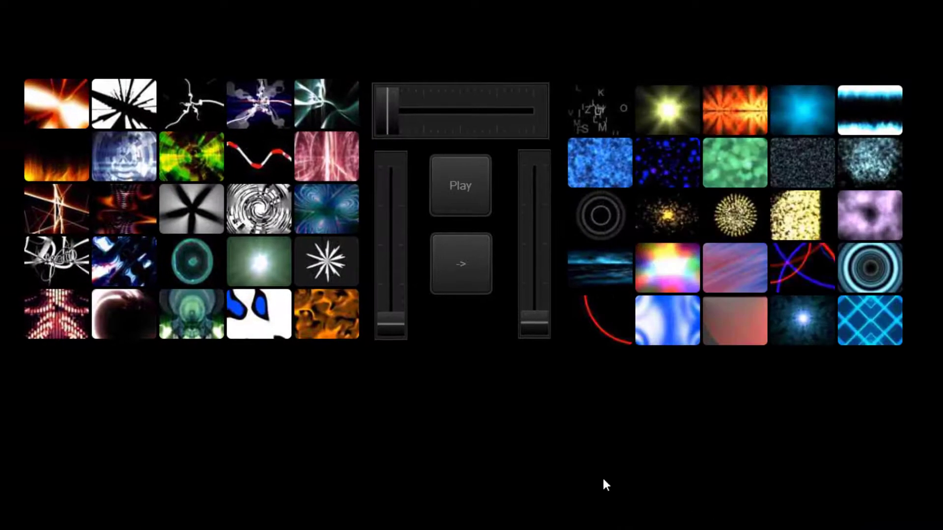
left_click(470, 278)
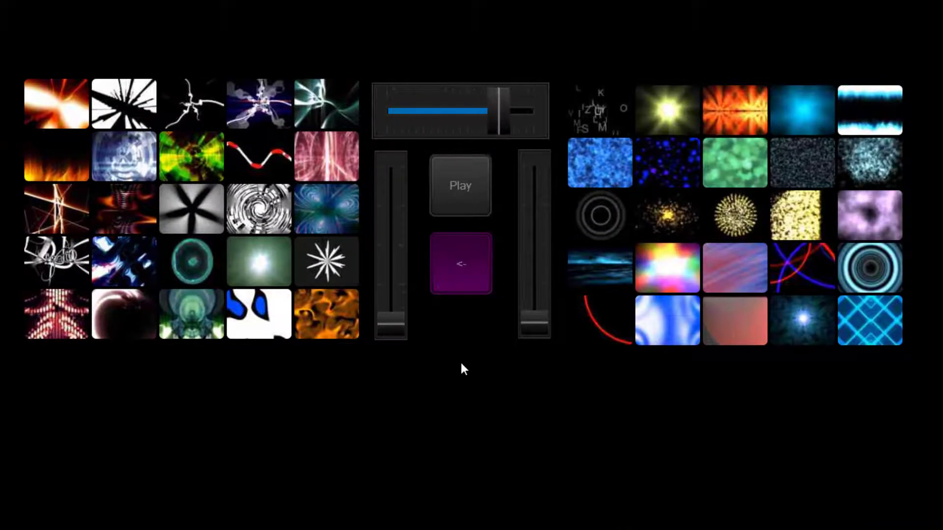
left_click(458, 267)
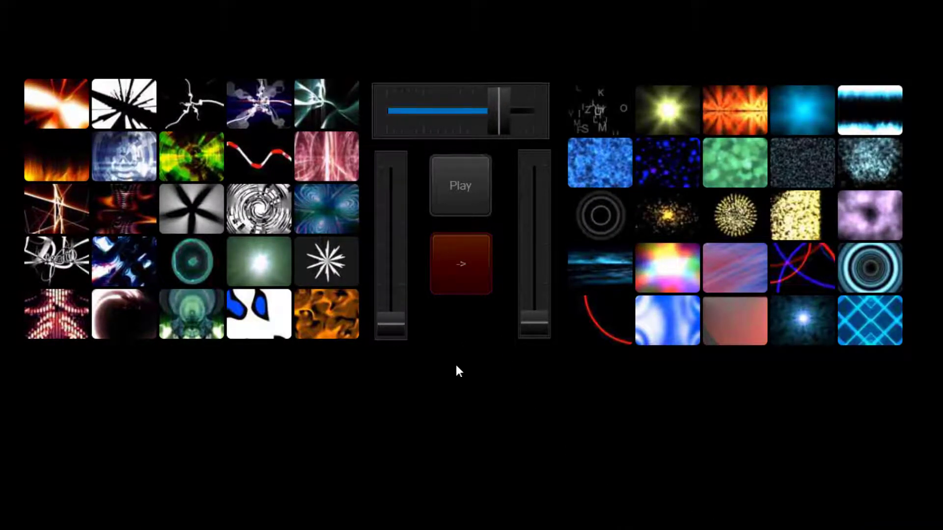
left_click(458, 274)
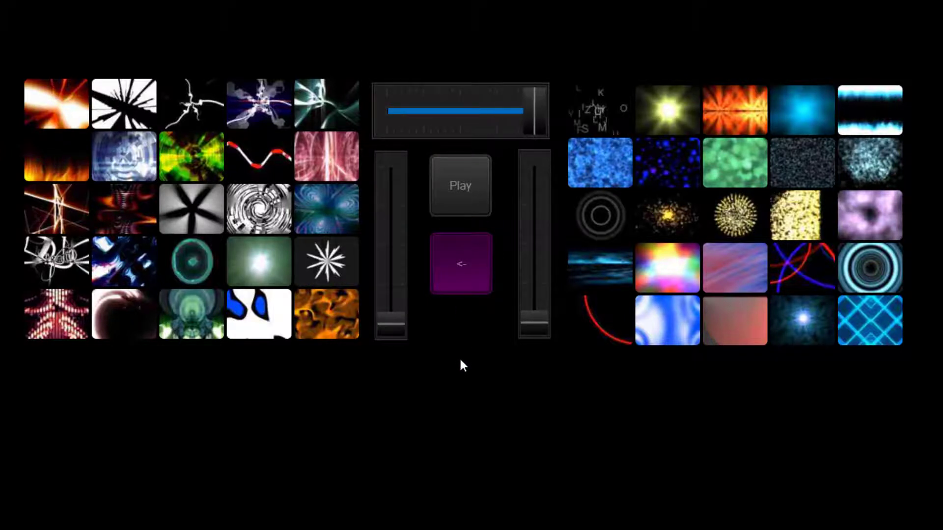
left_click(462, 268)
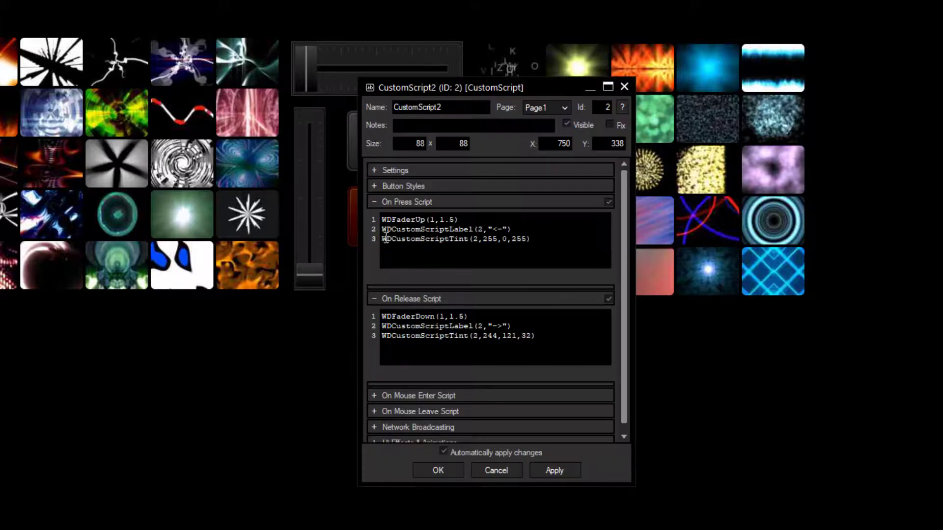
Clear CustomScript2's Label text under Button Styles.
left_click_drag(449, 92, 591, 88)
left_click(518, 182)
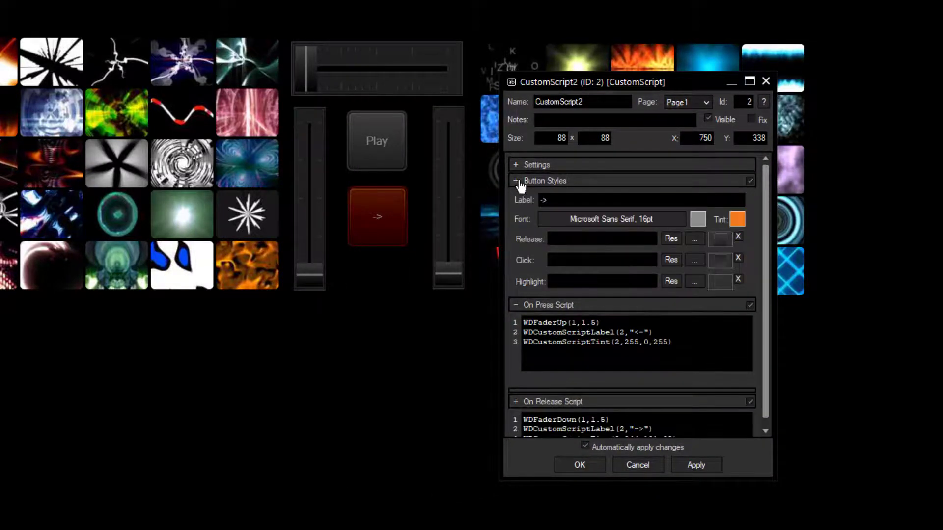
key("BackSpace")
key("BackSpace")
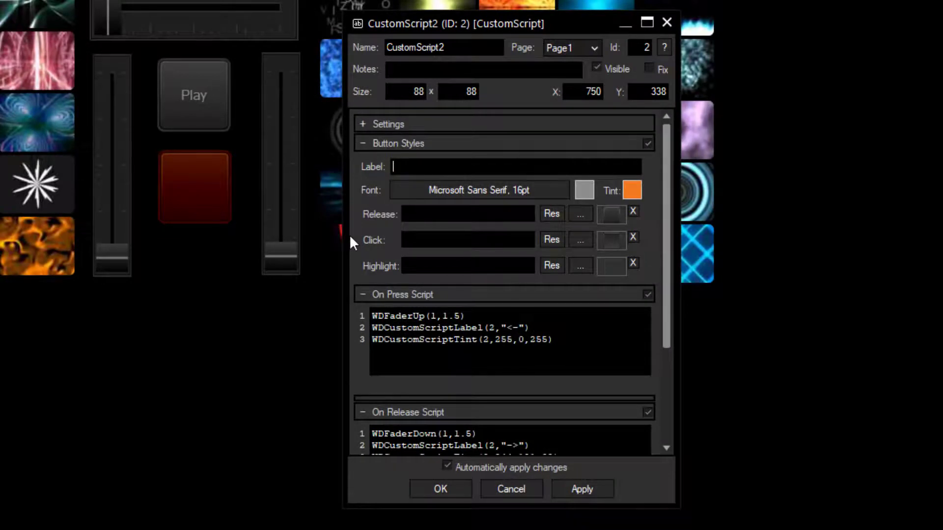
left_click(542, 237)
left_click_drag(516, 194, 494, 193)
left_click(493, 443)
Set Button_left.png as the Click image and Button_right.png as the Release image.
left_click(579, 239)
left_click_drag(617, 47, 313, 51)
left_click(336, 188)
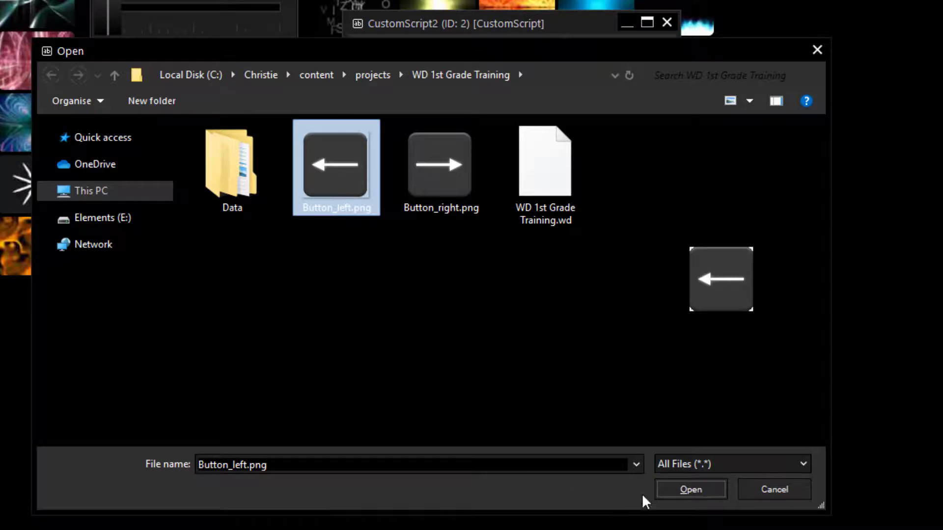
left_click(671, 493)
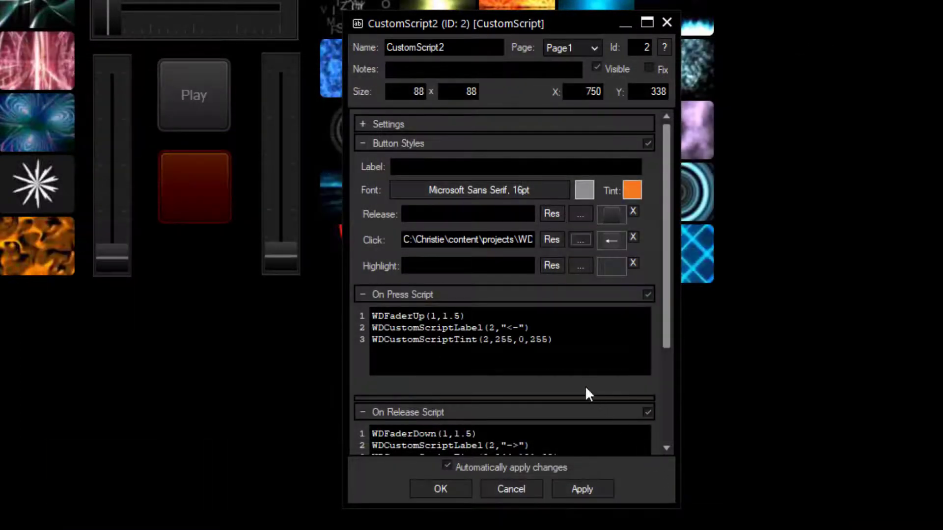
left_click(571, 215)
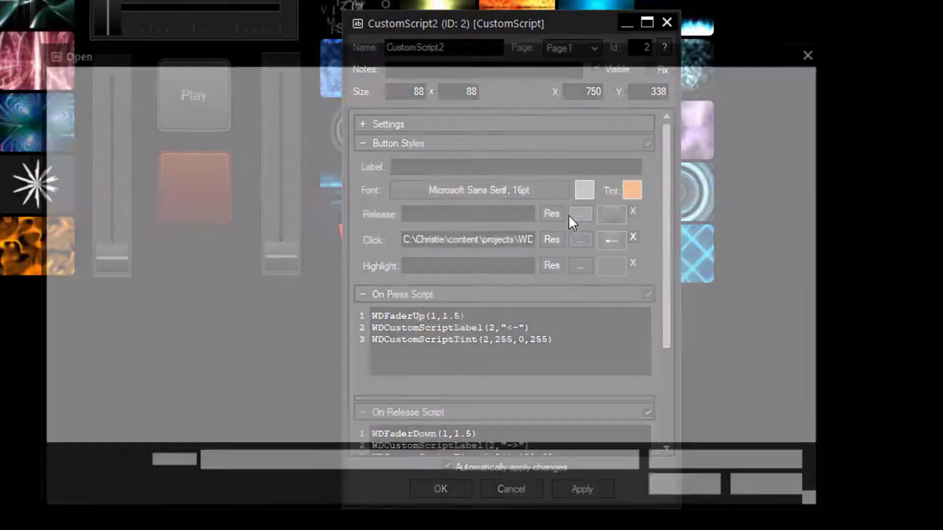
left_click(427, 189)
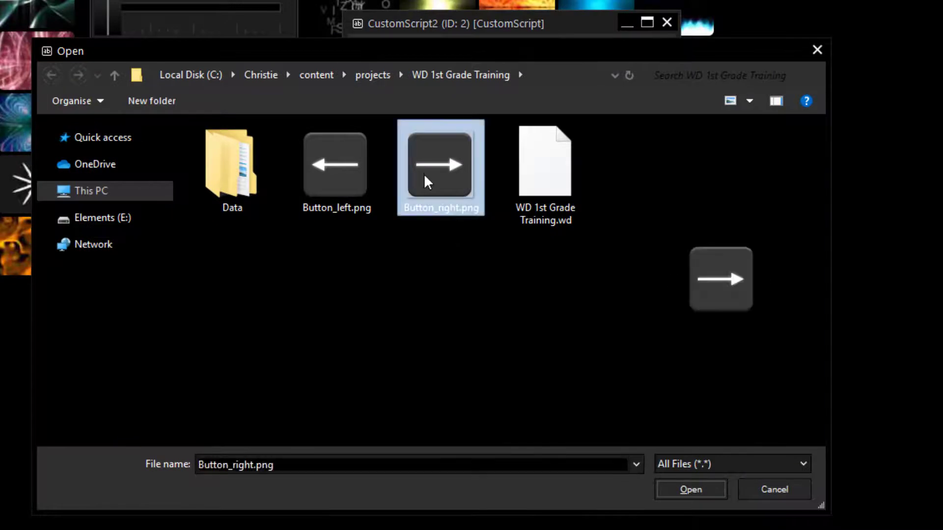
left_click(675, 484)
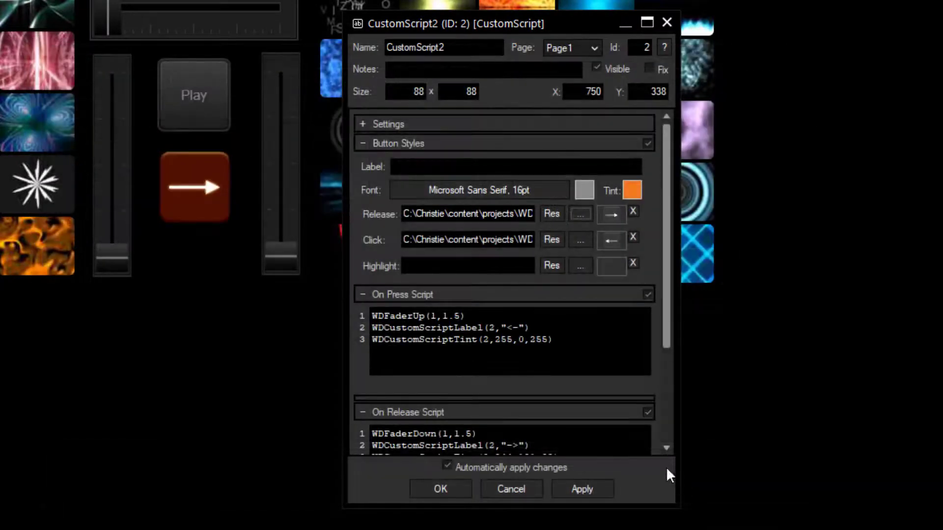
Delete the WDCustomScriptLabel line from both the press and release scripts.
left_click(564, 330)
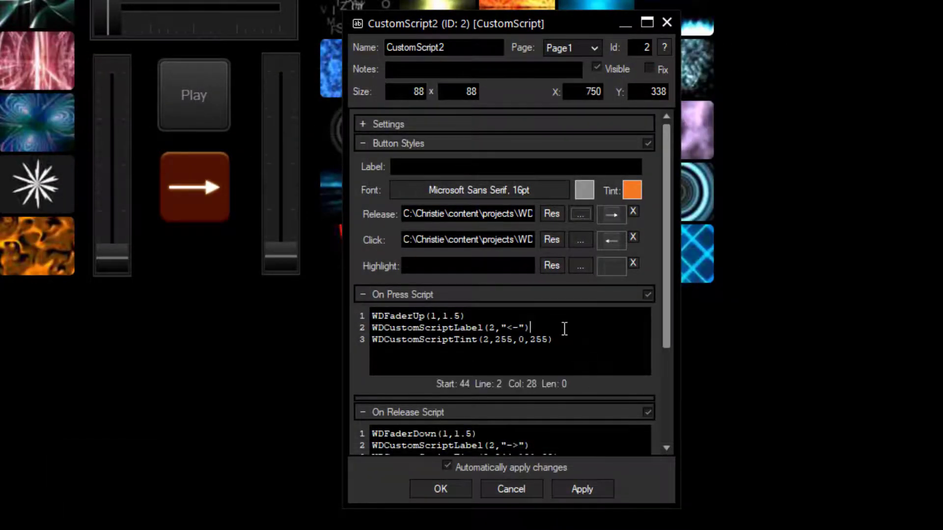
key("shift+Home")
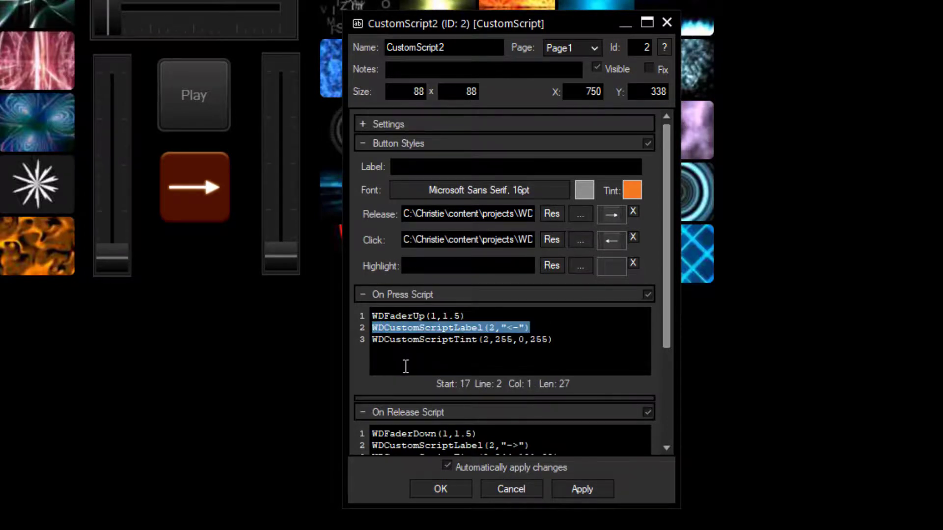
key("BackSpace")
key("BackSpace")
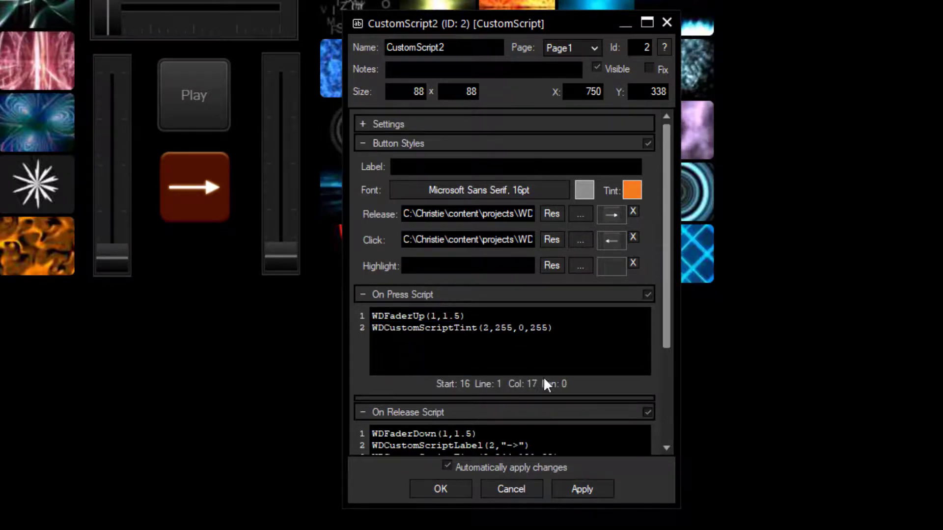
left_click_drag(665, 335, 654, 396)
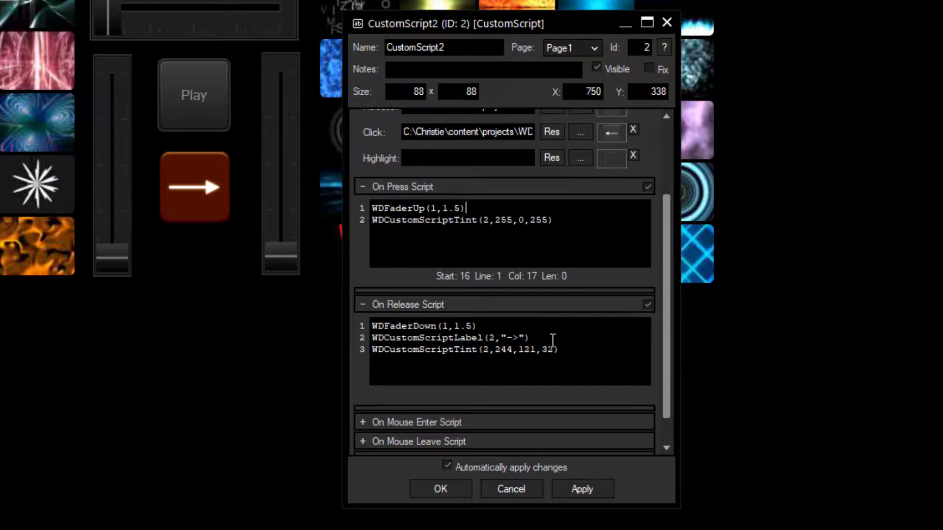
left_click_drag(552, 338, 350, 335)
key("BackSpace")
key("BackSpace")
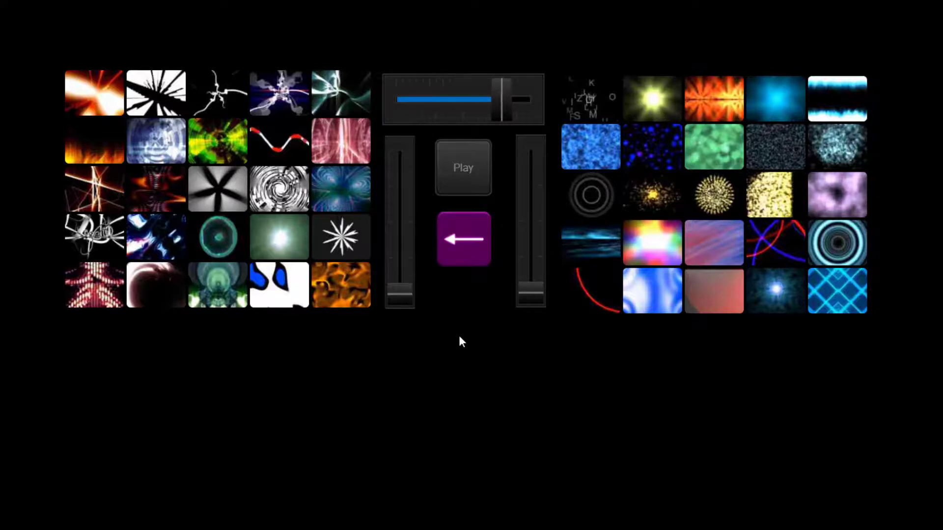
Add a Label widget from the Widgets context menu and place it below the central faders.
left_click(463, 242)
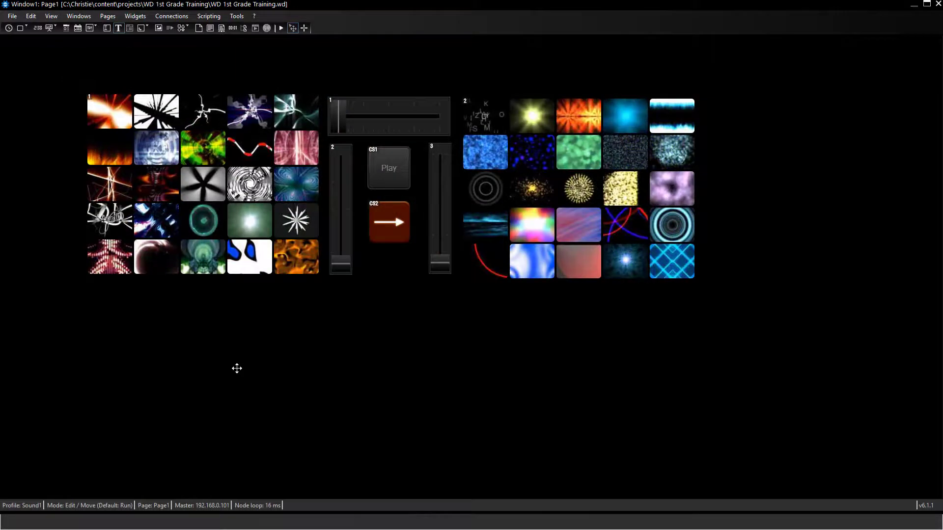
right_click(238, 371)
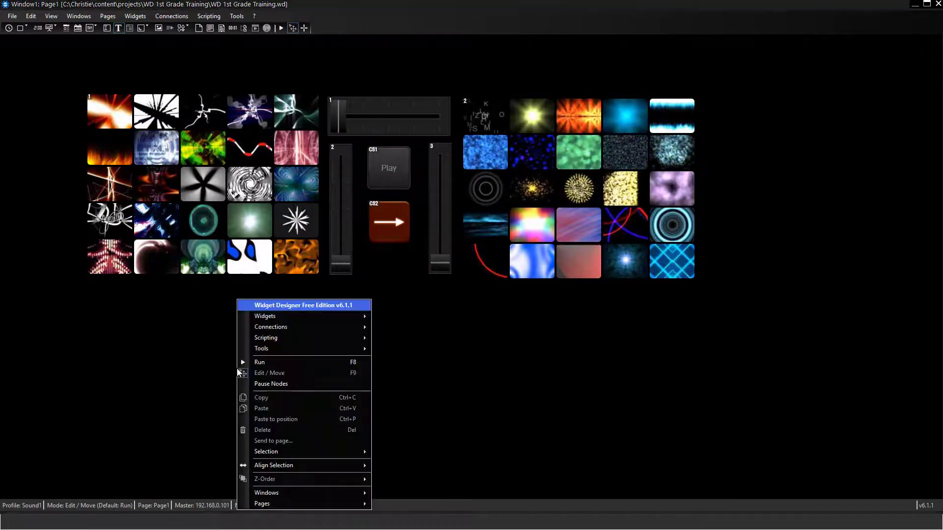
mouse_move(293, 317)
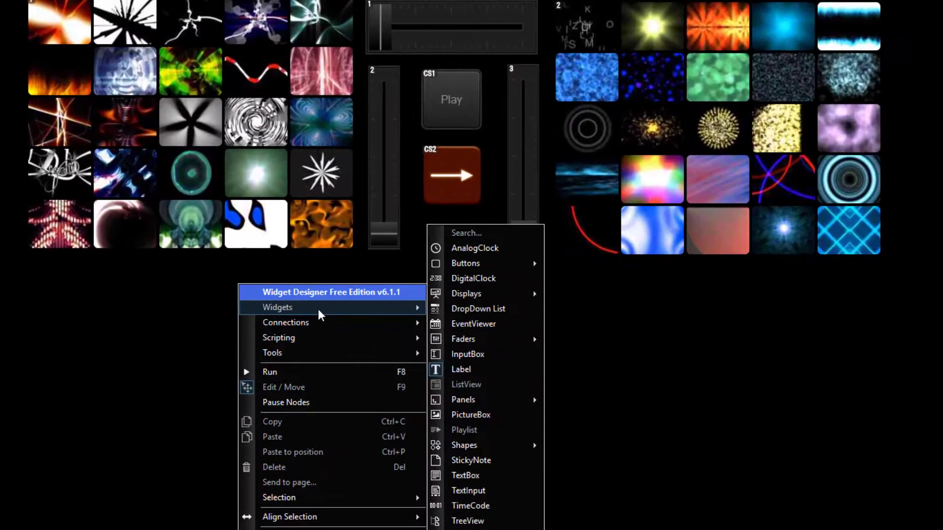
left_click(479, 369)
left_click(371, 290)
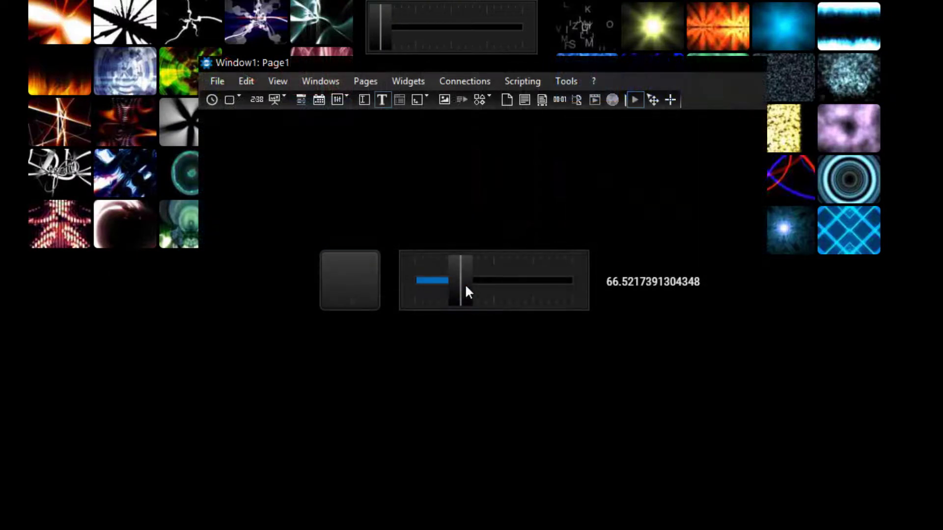
left_click_drag(446, 295, 538, 300)
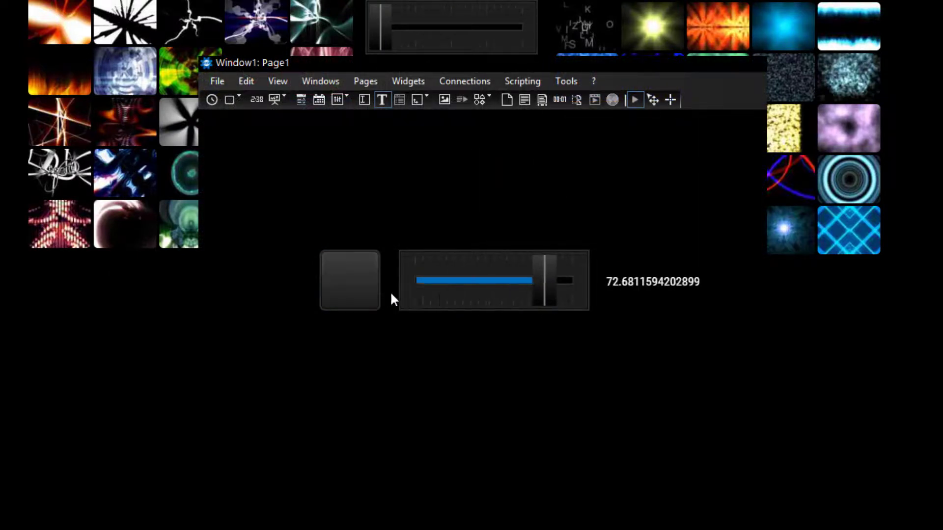
left_click(360, 291)
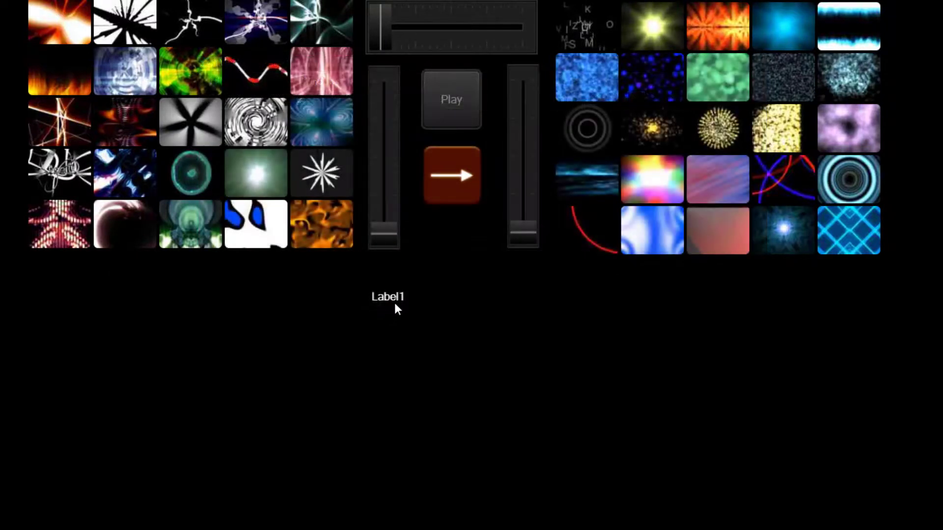
Set Label1 to PB Timecode with SeqID 1, then start playback so the timecode runs.
right_click(396, 307)
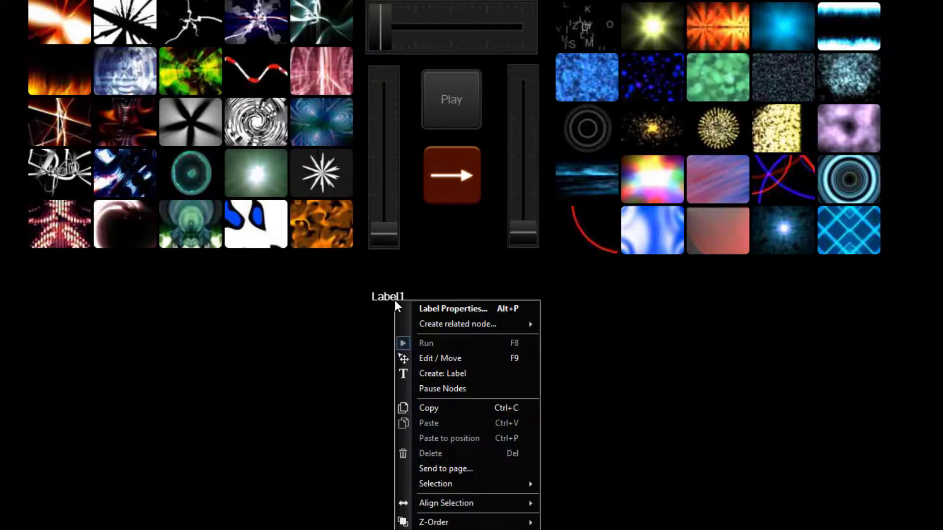
left_click(423, 309)
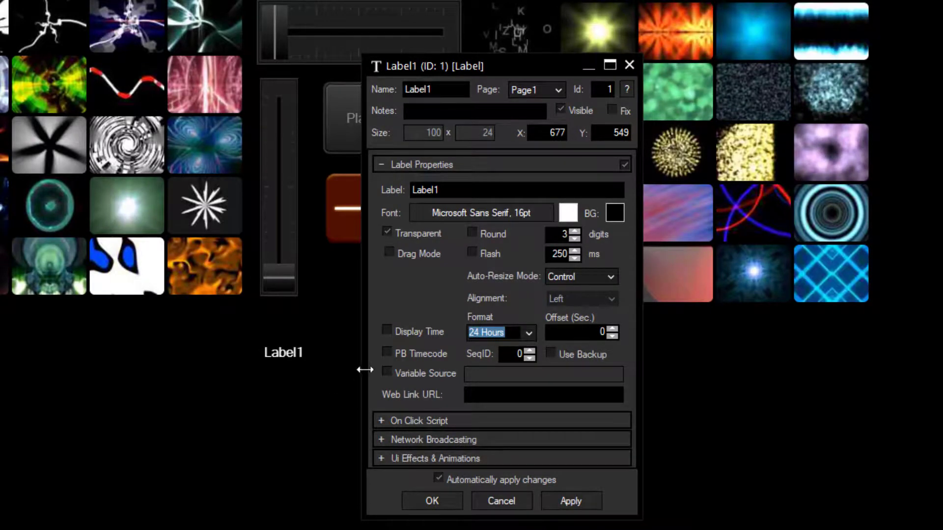
left_click(384, 330)
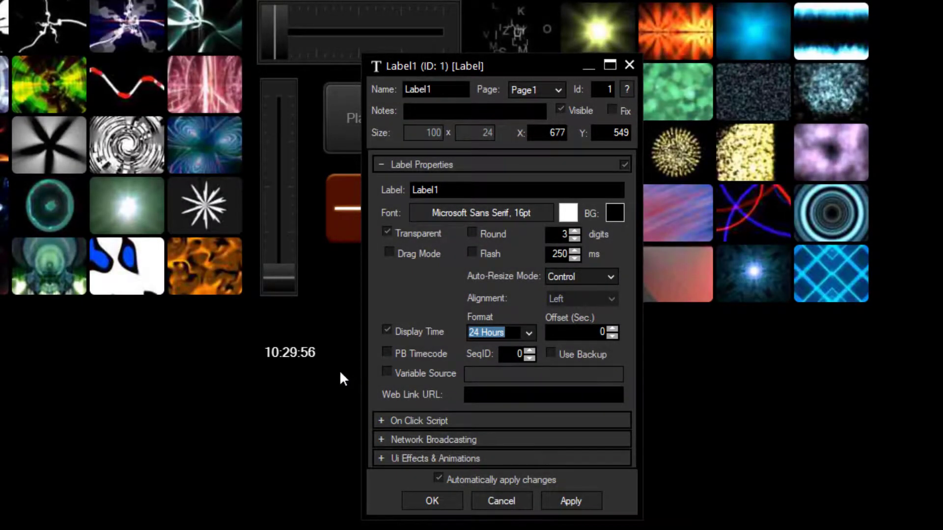
left_click(387, 351)
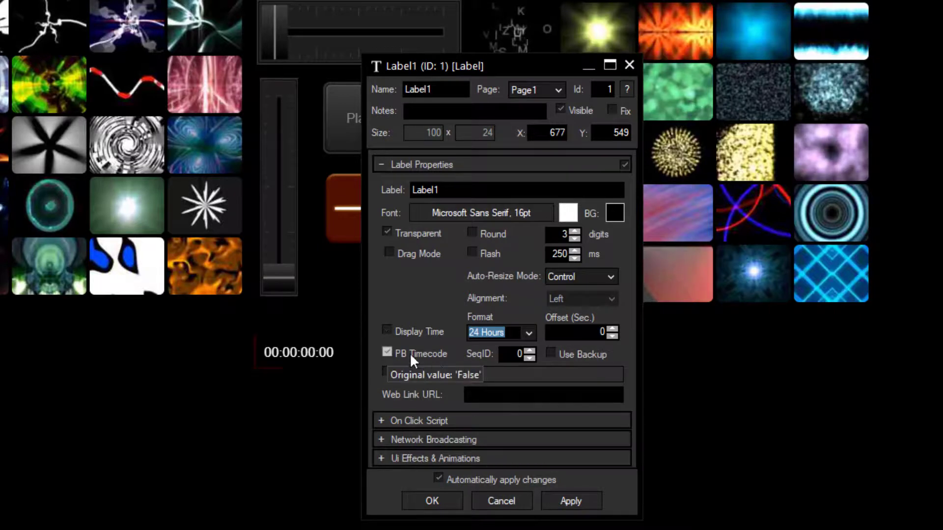
left_click(529, 352)
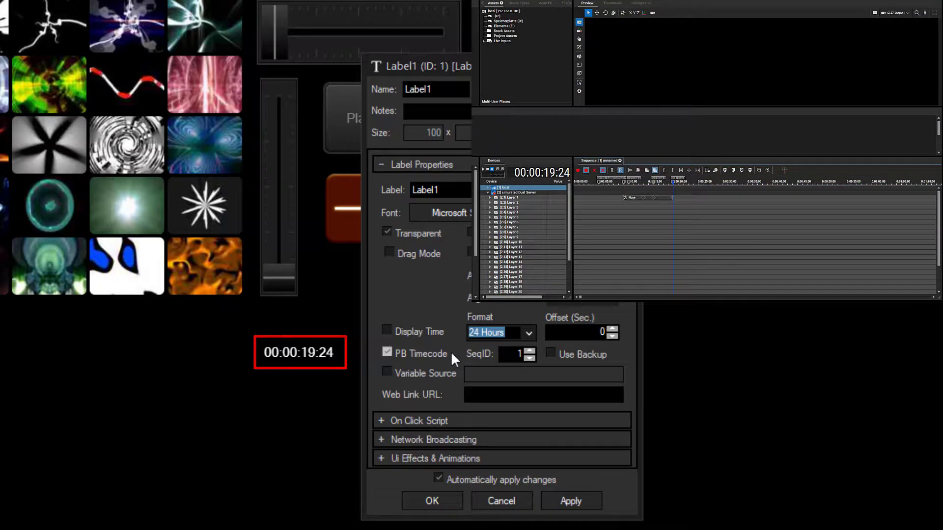
key("space")
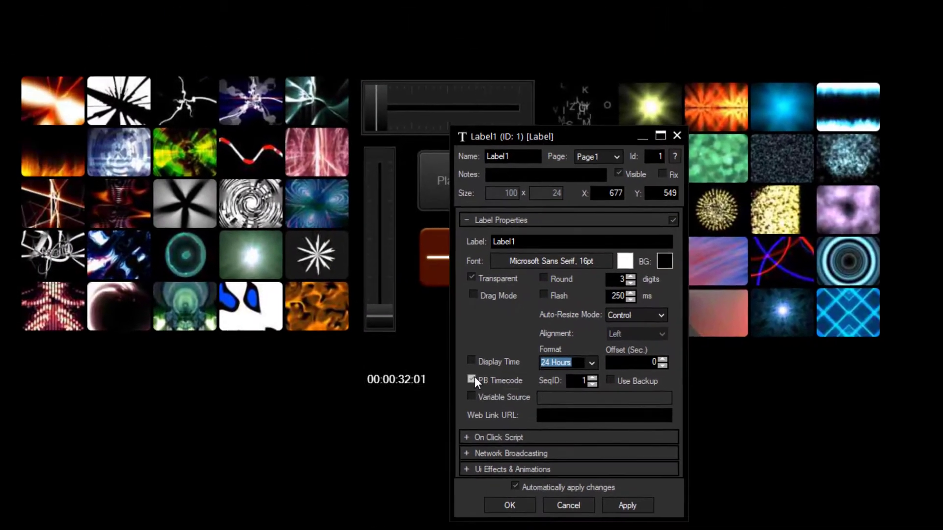
Turn off PB Timecode on Label1 and replace its label text with 'Speed 1'.
left_click(387, 352)
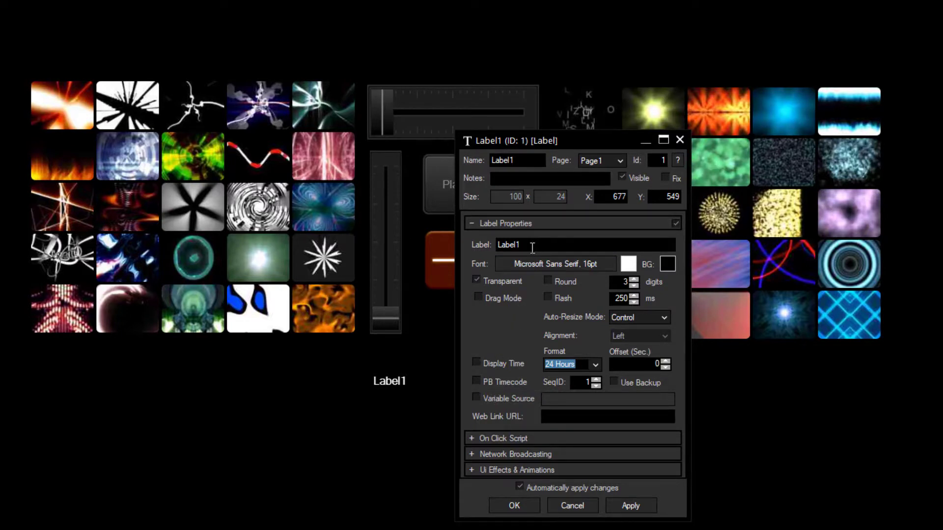
left_click_drag(534, 247, 460, 242)
type("Speed 1")
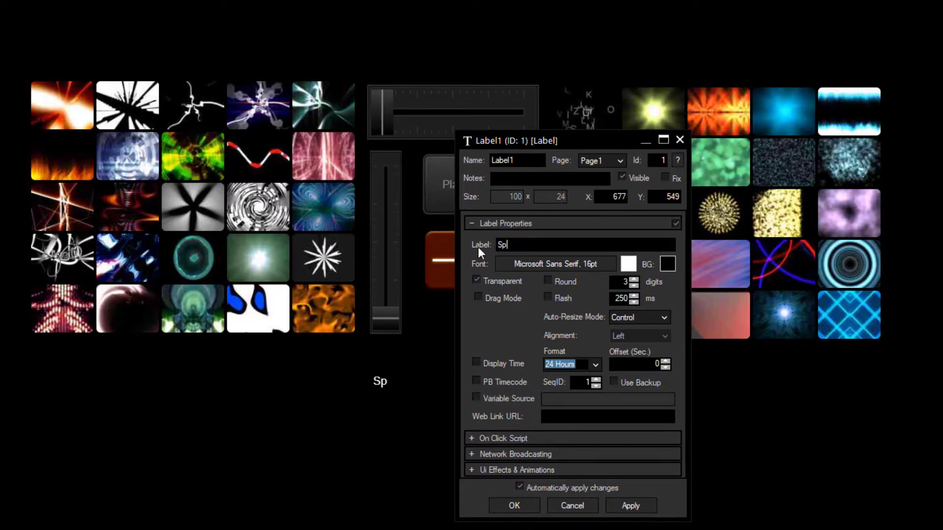